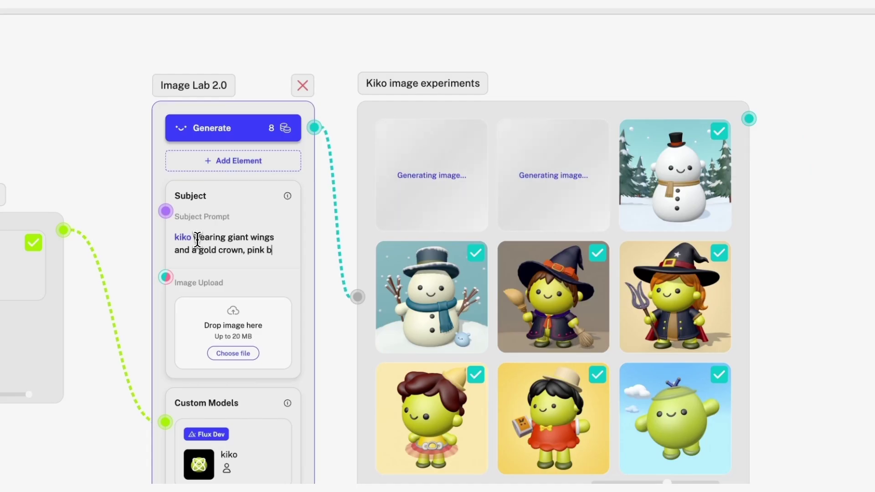
# Return to the ModelMaker Zone canvas with the blue sky environment, Kiko 3D assets and new image style collections.
pyautogui.write('ackground')
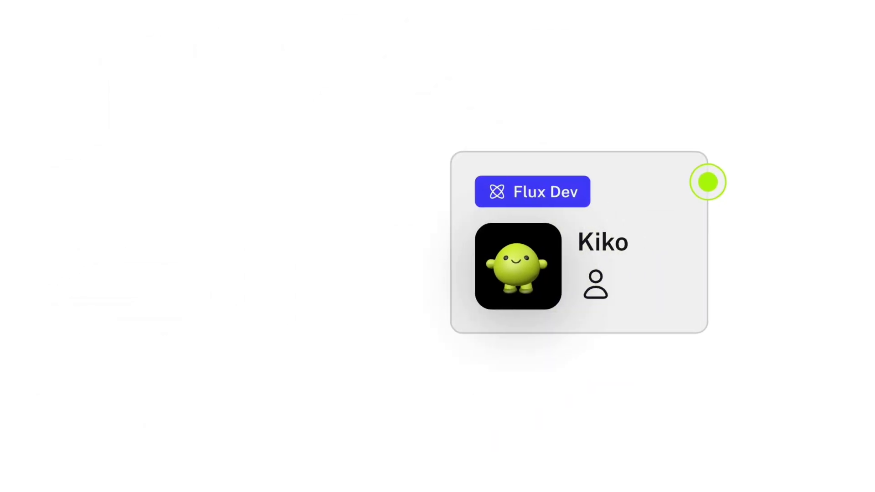
pyautogui.click(457, 336)
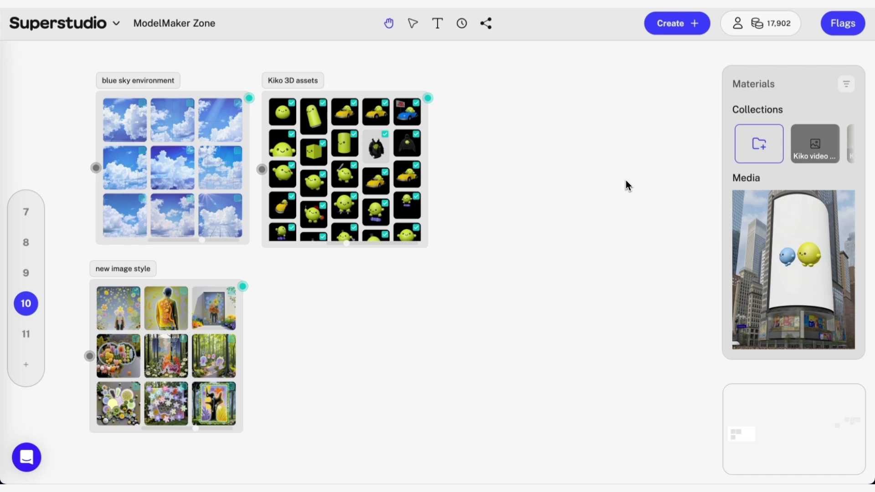
# Add a ModelMaker (LoRAs) training node from the Co-create flows to the canvas.
pyautogui.click(674, 25)
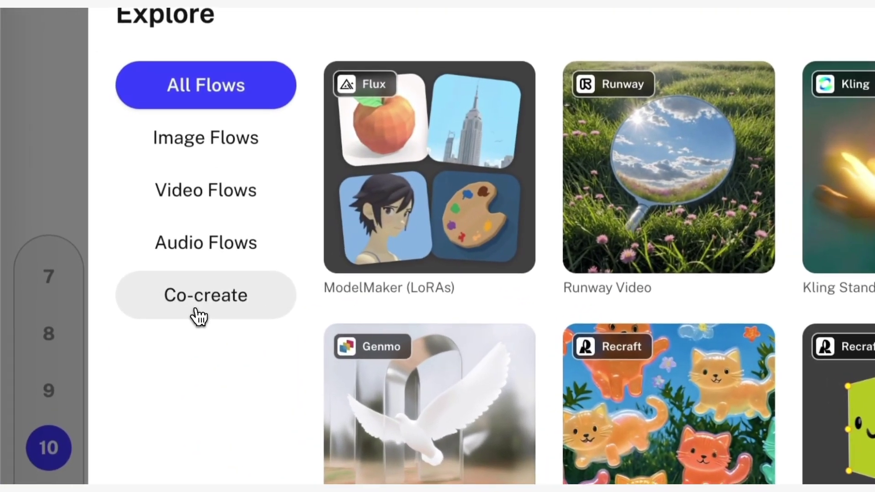
pyautogui.click(196, 311)
pyautogui.click(422, 182)
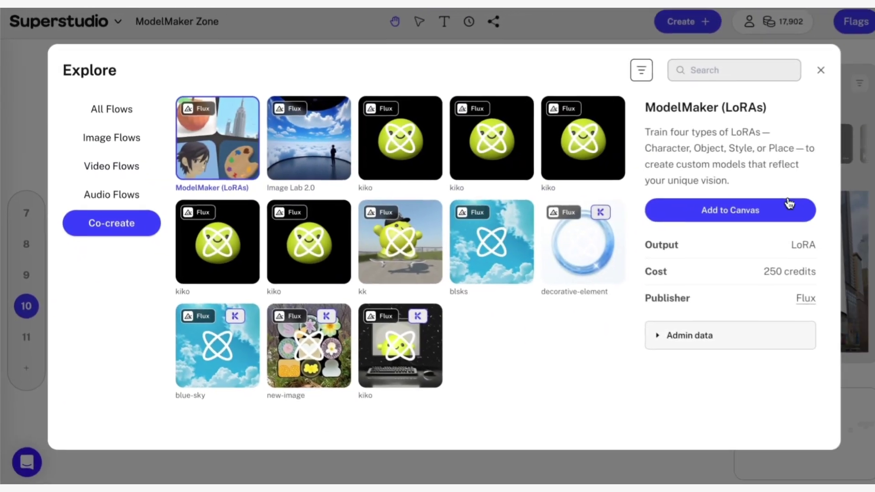
pyautogui.click(788, 209)
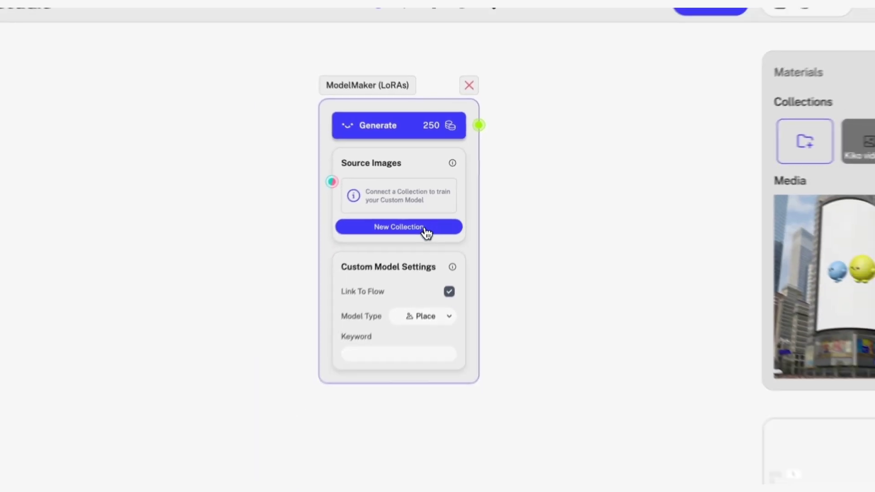
# Connect the Kiko 3D assets collection to the ModelMaker Source Images port, giving 27/50 valid images.
pyautogui.click(425, 228)
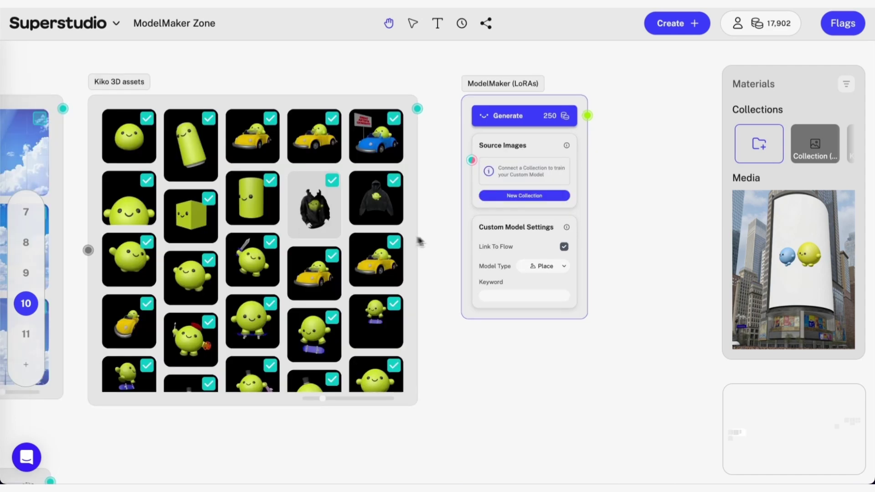
pyautogui.click(407, 198)
pyautogui.scroll(-5, 339, 234)
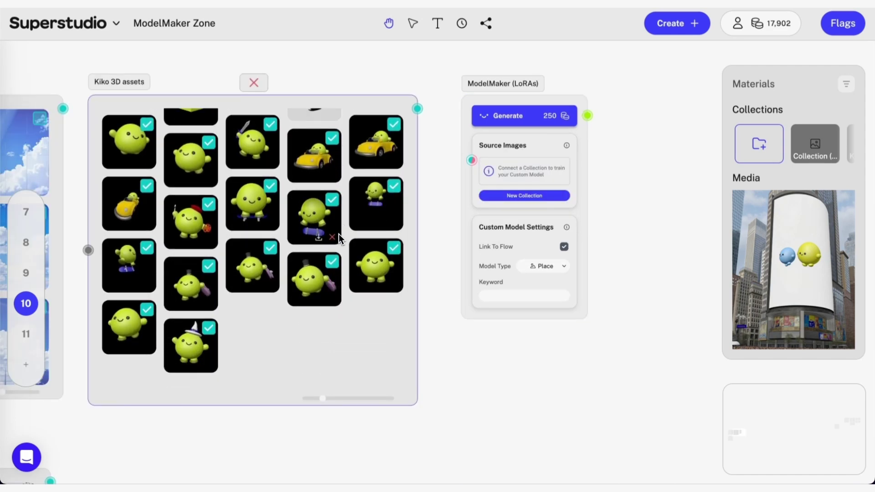
pyautogui.scroll(5, 284, 242)
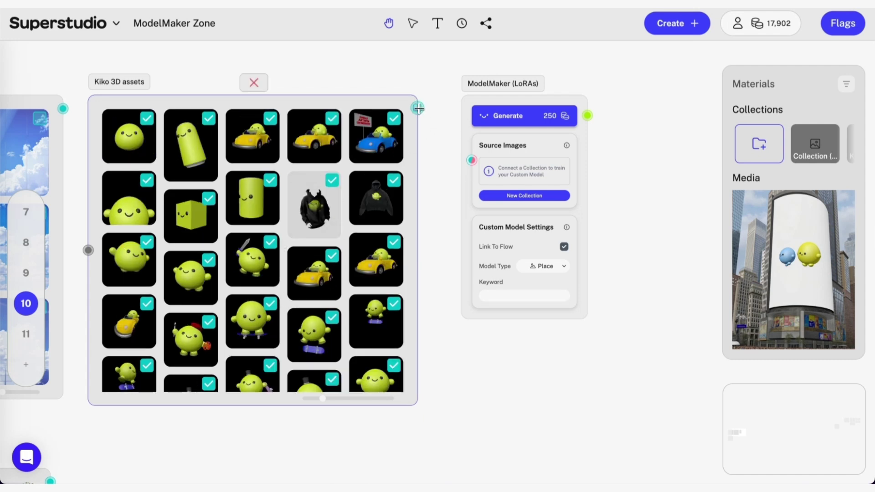
pyautogui.moveTo(417, 109); pyautogui.dragTo(439, 133)
pyautogui.moveTo(462, 171); pyautogui.dragTo(472, 160)
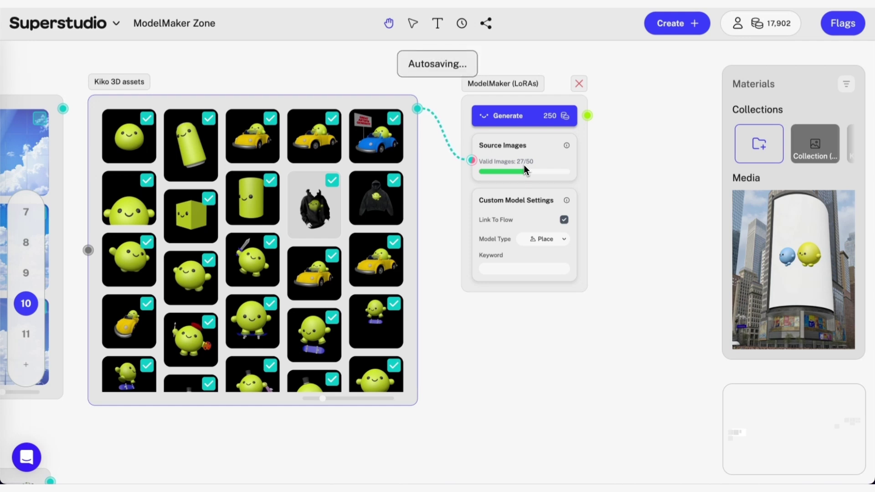
# Set the ModelMaker node to the Character model type with the keyword 'kiko'.
pyautogui.scroll(3, 543, 177)
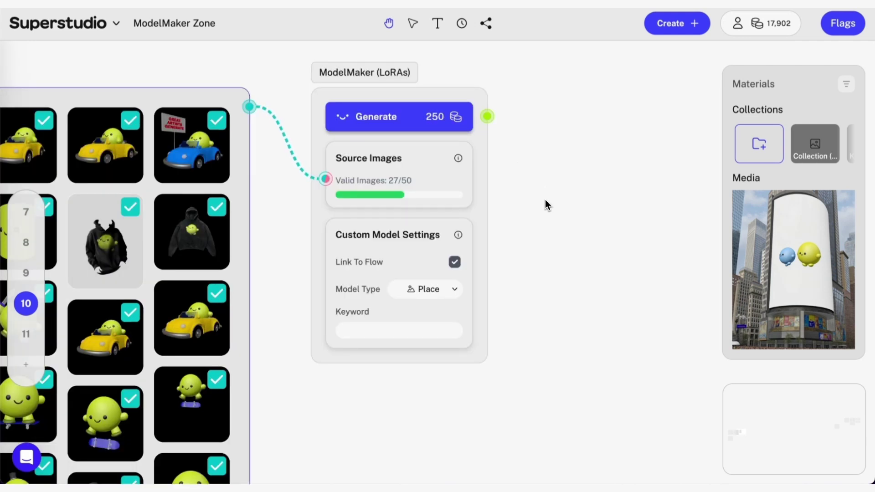
pyautogui.click(453, 292)
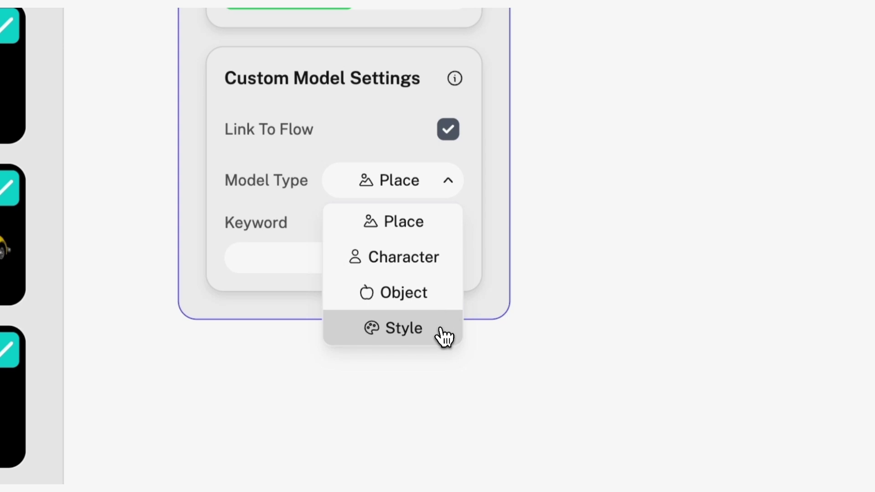
pyautogui.click(456, 258)
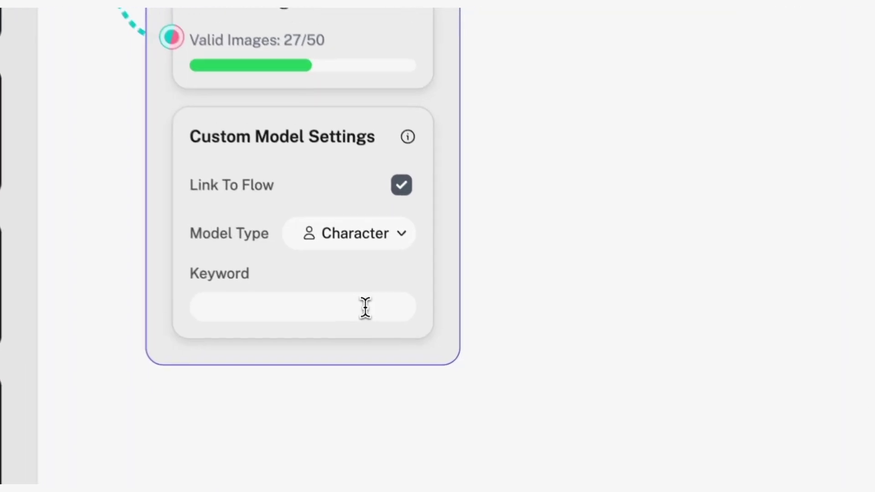
pyautogui.click(435, 331)
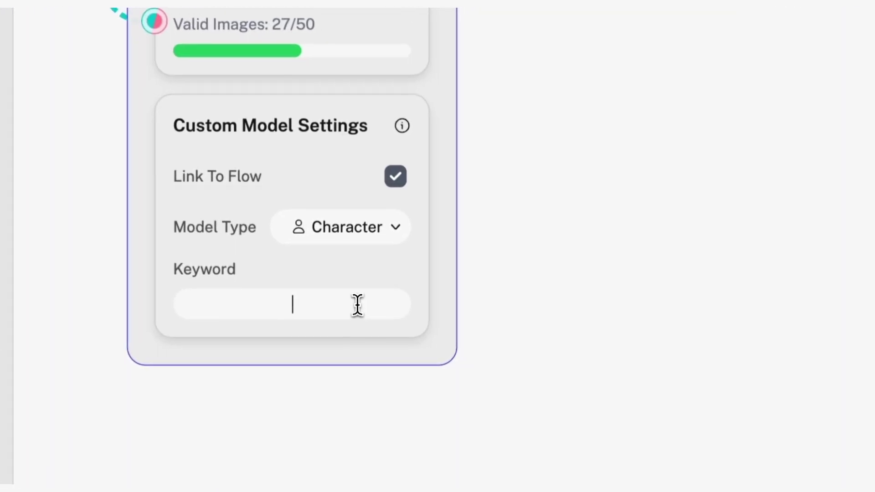
pyautogui.write('kiko')
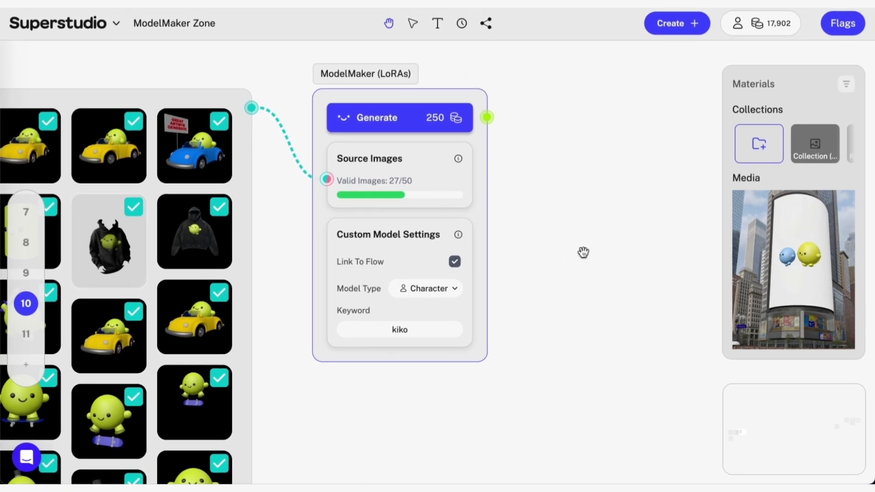
# Start training the kiko model, confirming the 250-credit spend in the High Credit Spend dialog.
pyautogui.scroll(-2, 588, 252)
pyautogui.moveTo(588, 252); pyautogui.dragTo(470, 267)
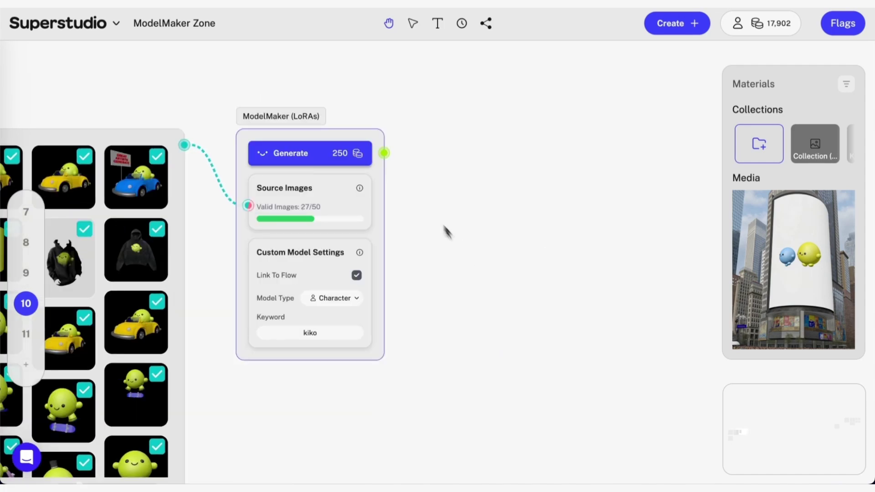
pyautogui.hotkey('ctrl', 'Return')
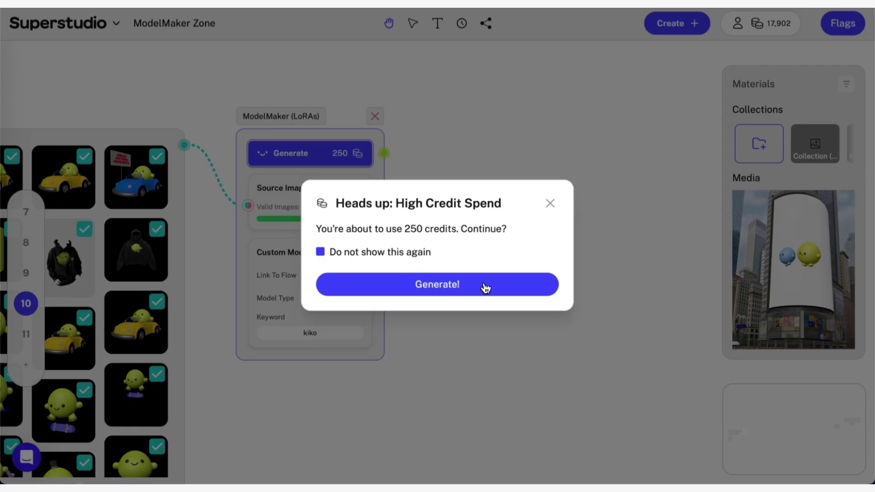
pyautogui.click(485, 285)
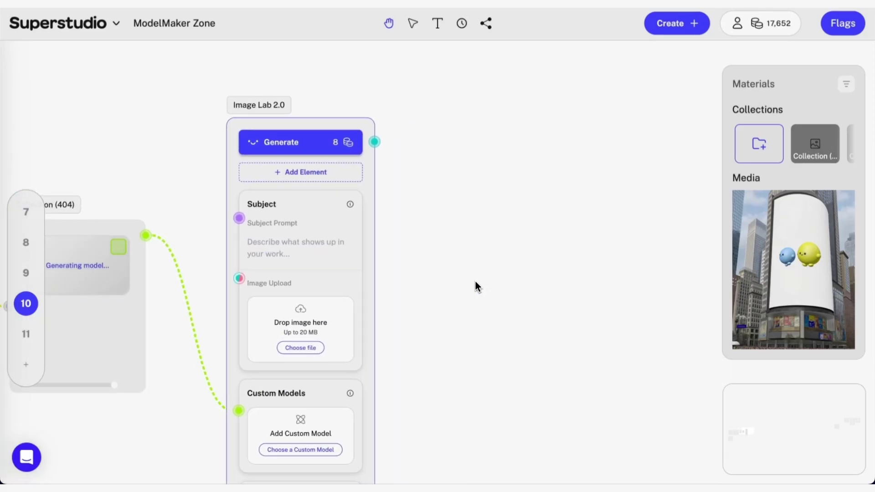
pyautogui.moveTo(463, 284); pyautogui.dragTo(683, 255)
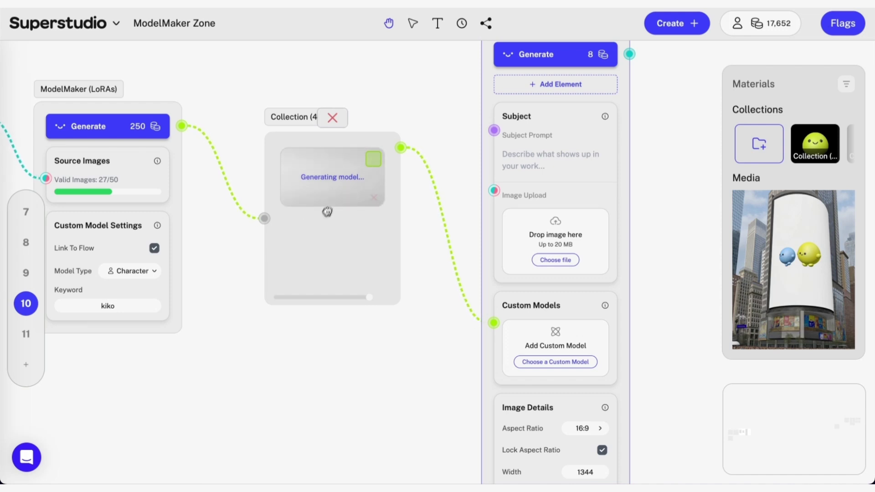
# Add the trained kiko model to Image Lab 2.0's custom models at 0.5 strength.
pyautogui.moveTo(588, 150); pyautogui.dragTo(550, 190)
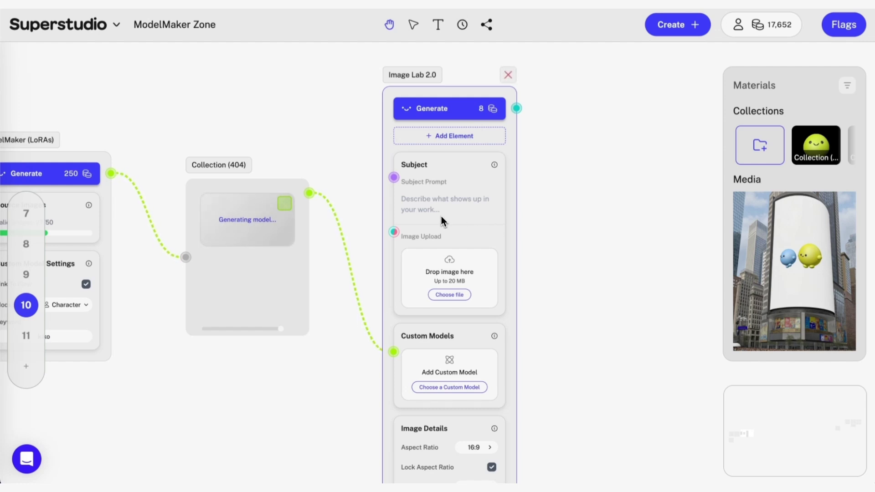
pyautogui.scroll(-3, 561, 295)
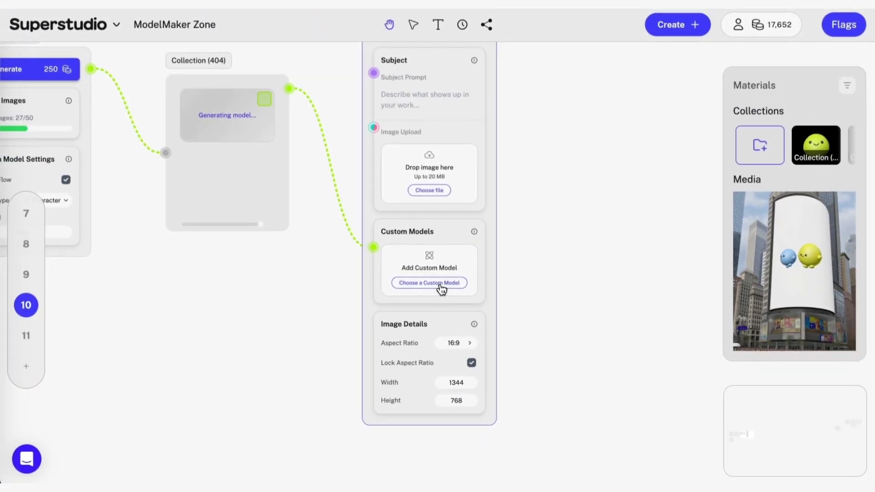
pyautogui.click(436, 291)
pyautogui.hscroll(10, 597, 280)
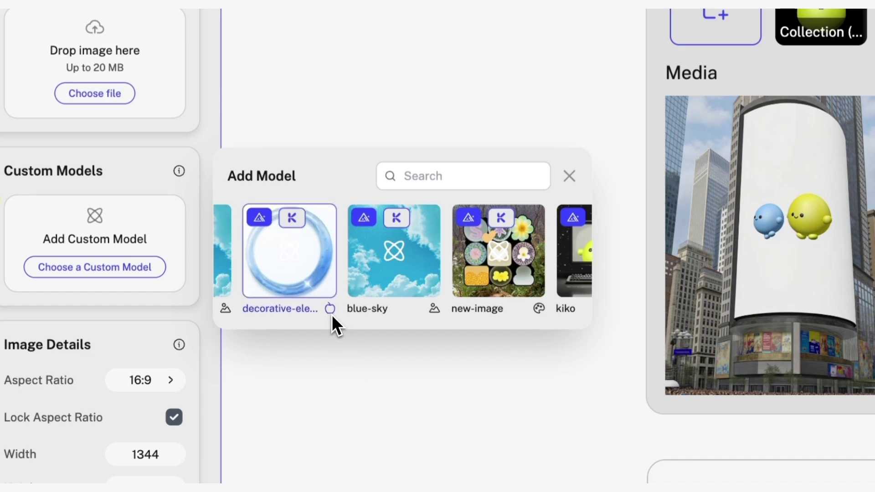
pyautogui.hscroll(2, 435, 315)
pyautogui.hscroll(3, 435, 314)
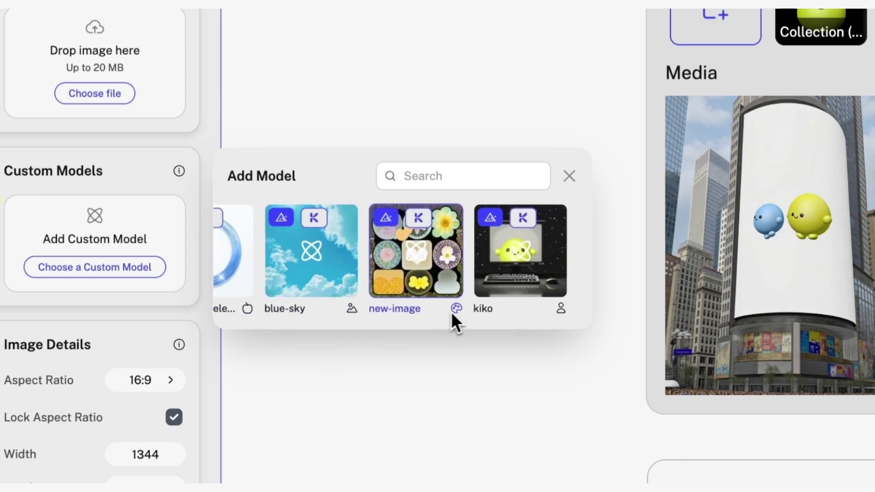
pyautogui.click(560, 313)
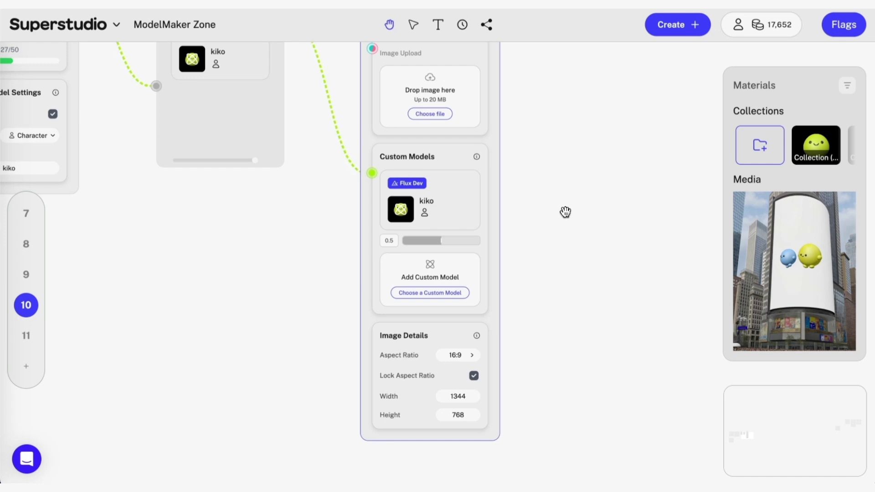
# Set Image Lab 2.0 to the 1:1 Instagram aspect ratio and raise kiko strength to 1.
pyautogui.scroll(-2, 565, 212)
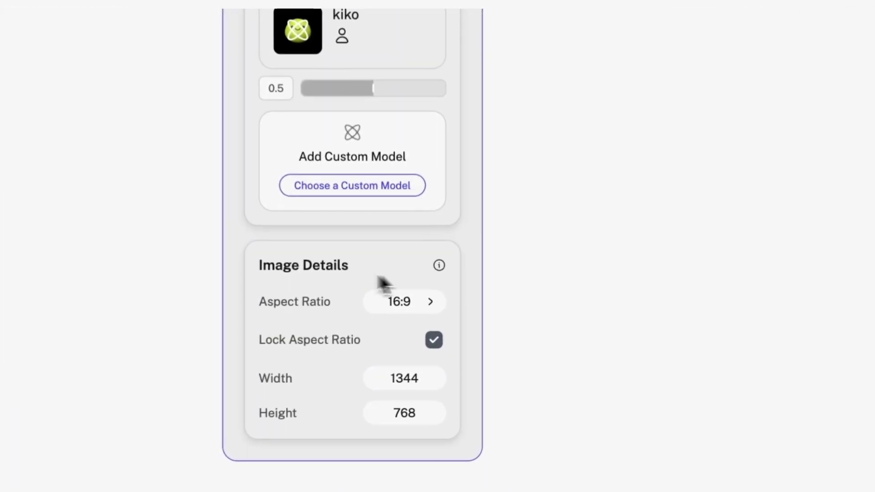
pyautogui.click(421, 314)
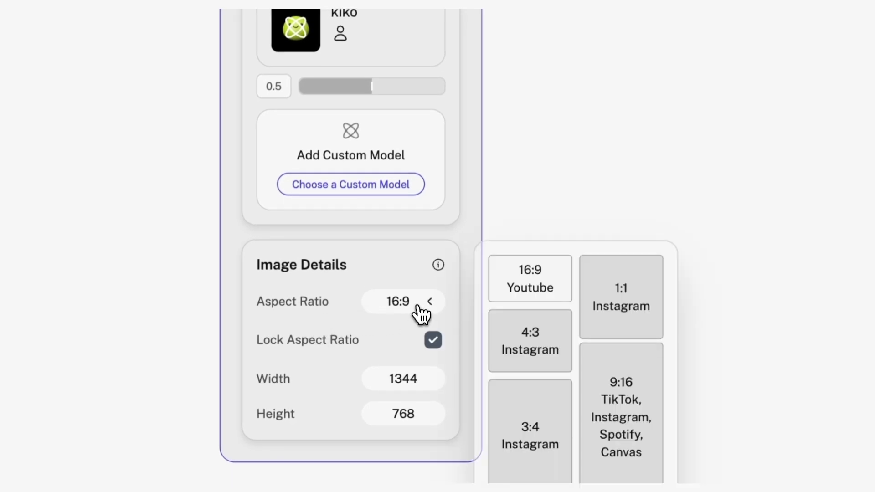
pyautogui.click(625, 310)
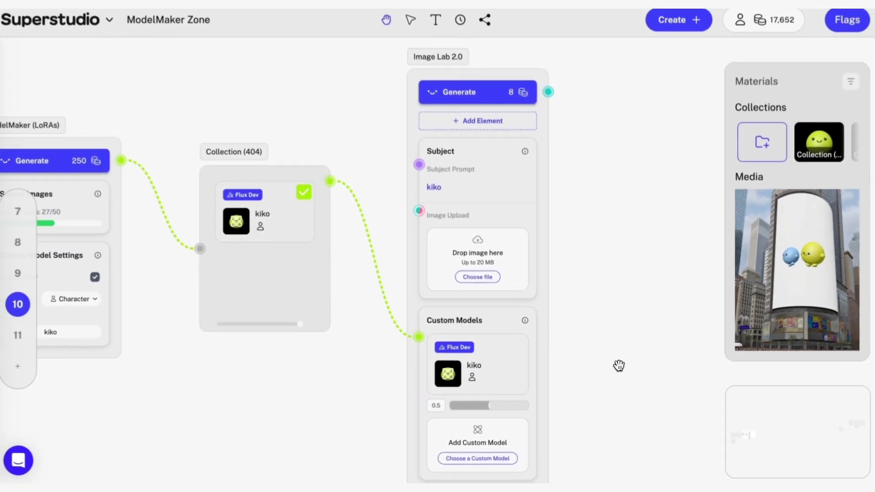
pyautogui.moveTo(620, 370); pyautogui.dragTo(623, 320)
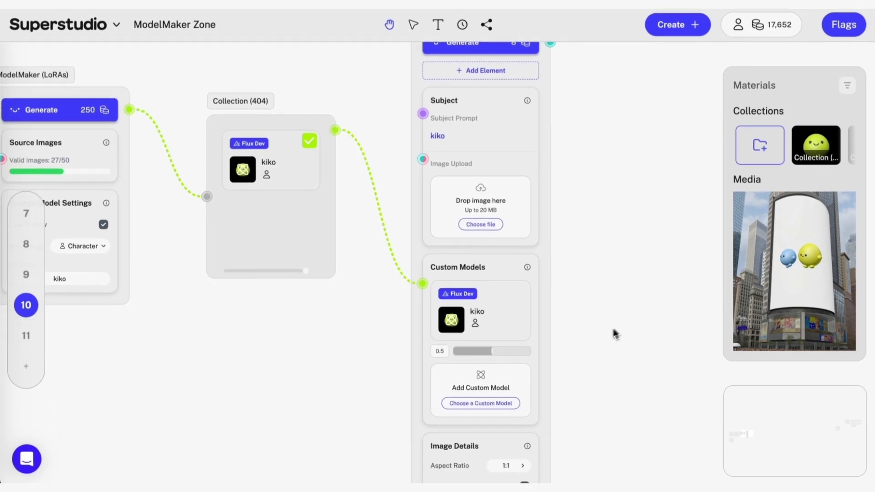
pyautogui.moveTo(516, 358); pyautogui.dragTo(555, 358)
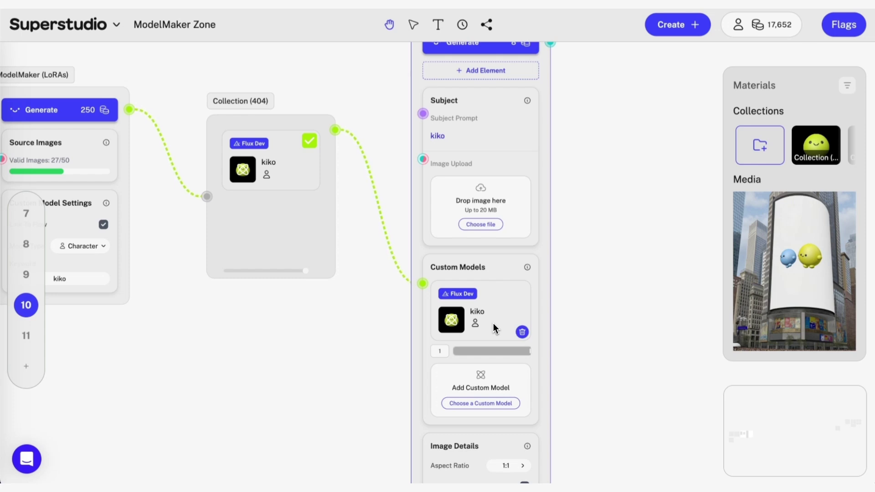
pyautogui.scroll(2, 494, 324)
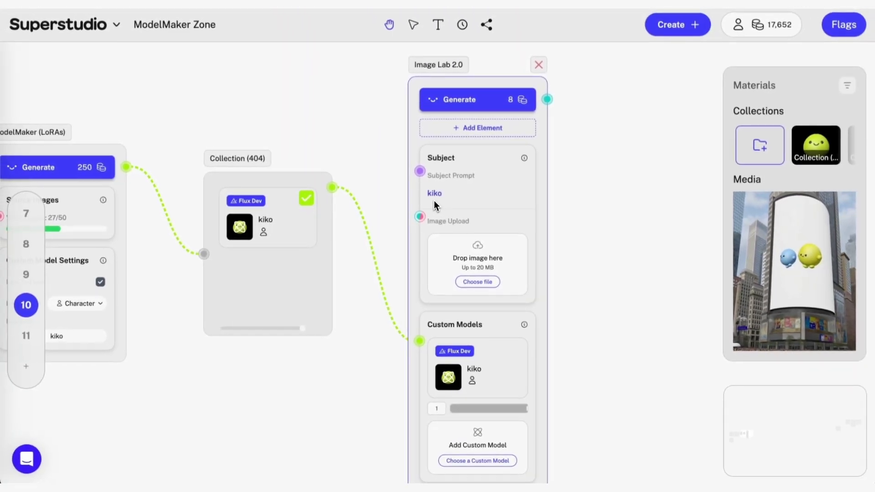
# Generate images with the prompt 'kiko on the moon'.
pyautogui.hscroll(2, 502, 219)
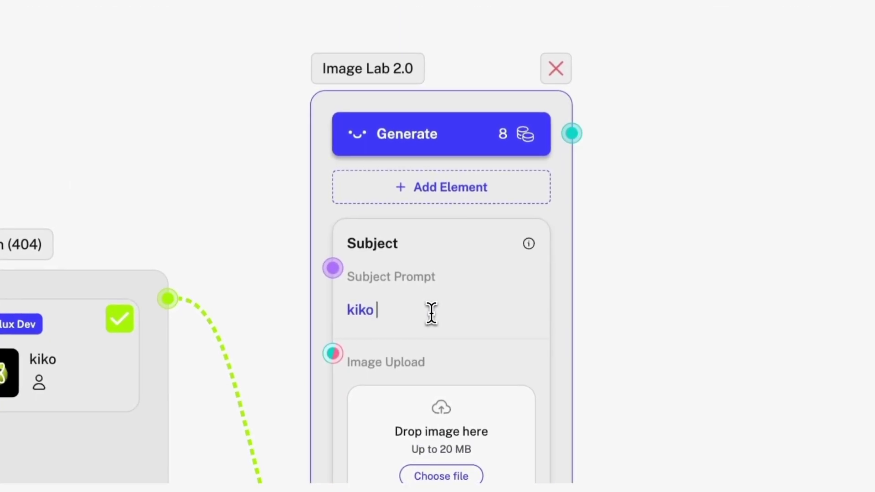
pyautogui.write('on the moon')
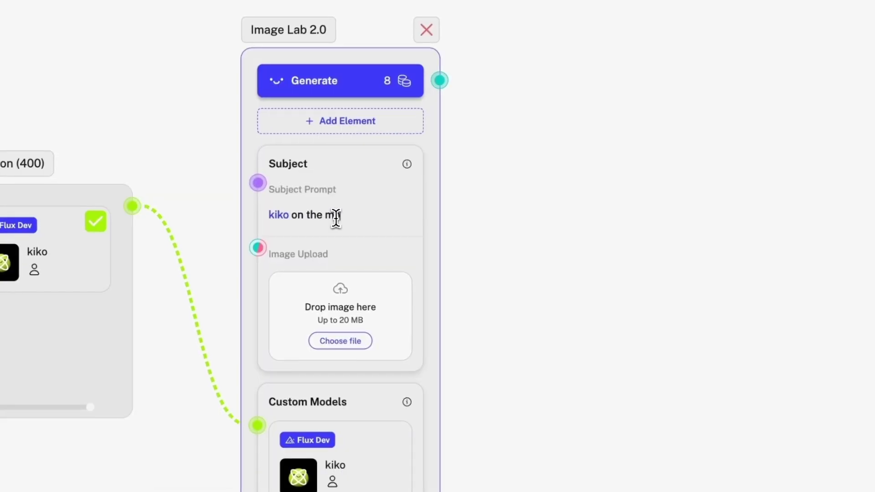
pyautogui.click(361, 81)
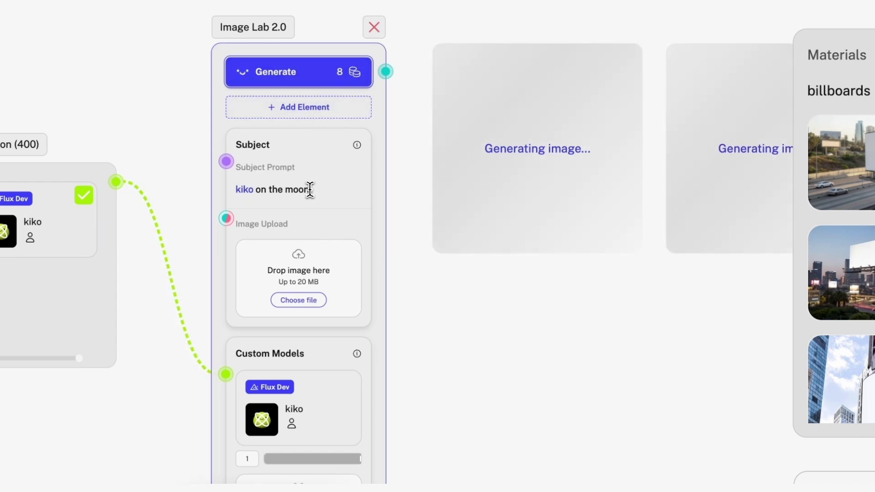
# Change the prompt to 'kiko floating in a cloudy blue sky' and generate again.
pyautogui.moveTo(309, 190); pyautogui.dragTo(258, 189)
pyautogui.write('iko float')
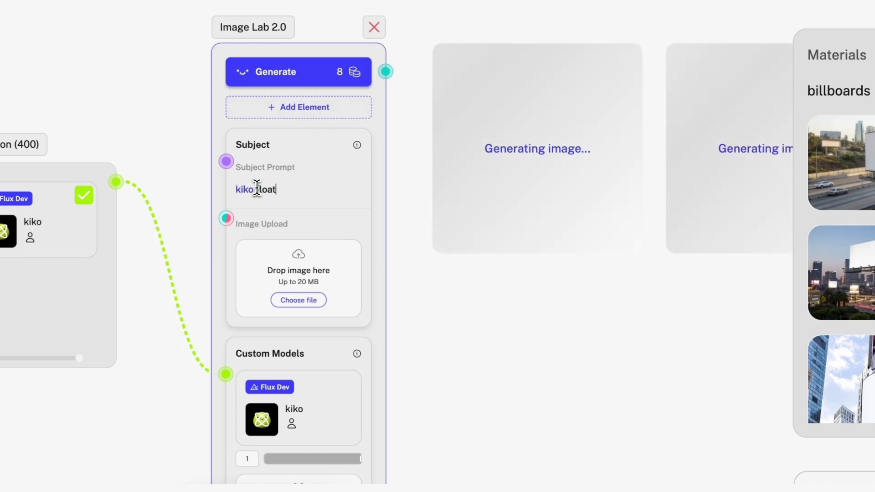
pyautogui.write('ing in a cloudy ')
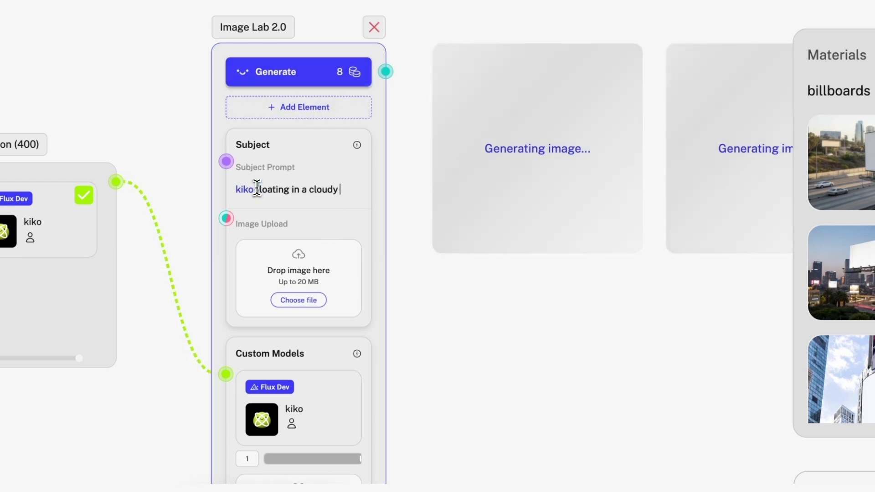
pyautogui.write('blue sky')
pyautogui.click(327, 70)
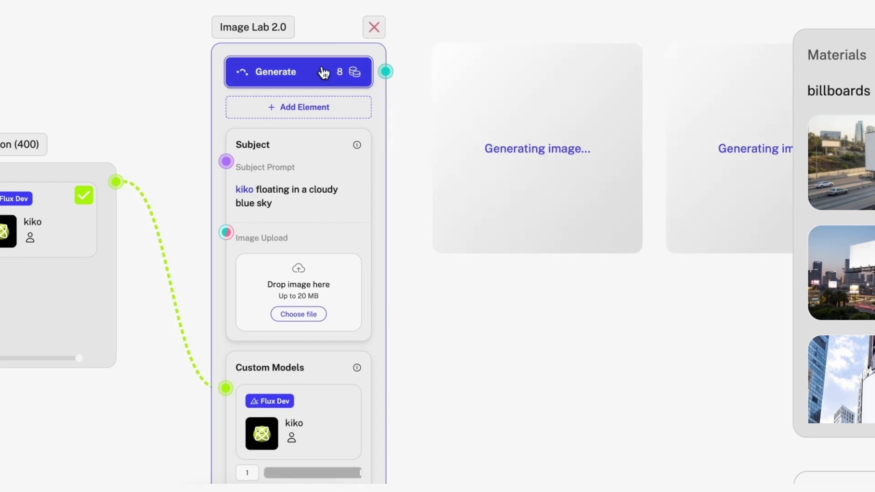
pyautogui.moveTo(736, 430); pyautogui.dragTo(413, 386)
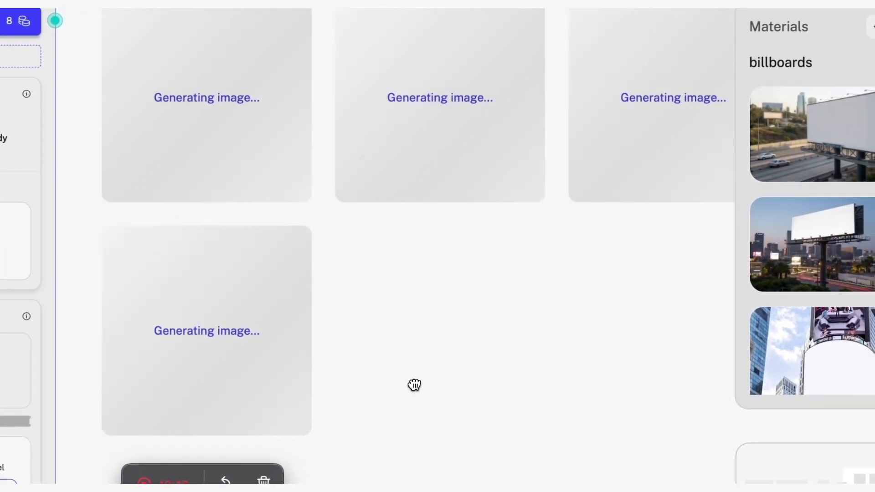
# Group the four generated kiko images into a collection wired to Image Lab's output.
pyautogui.scroll(-3, 415, 385)
pyautogui.scroll(-2, 391, 373)
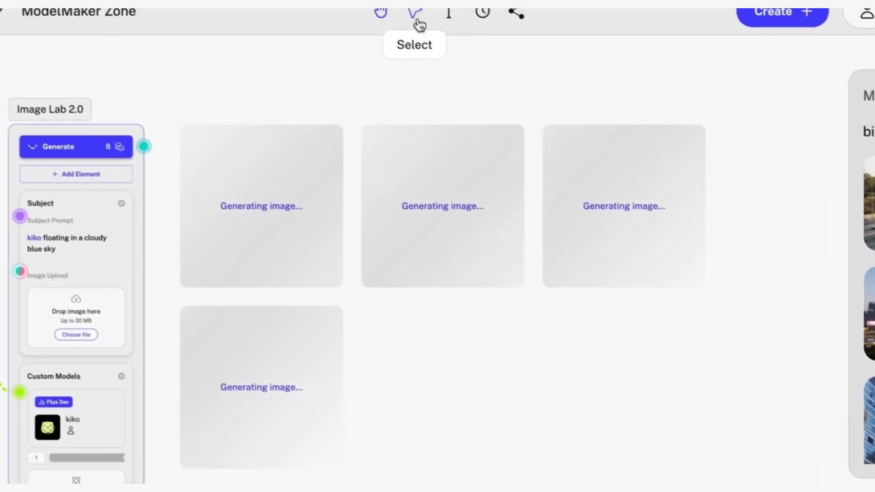
pyautogui.click(418, 20)
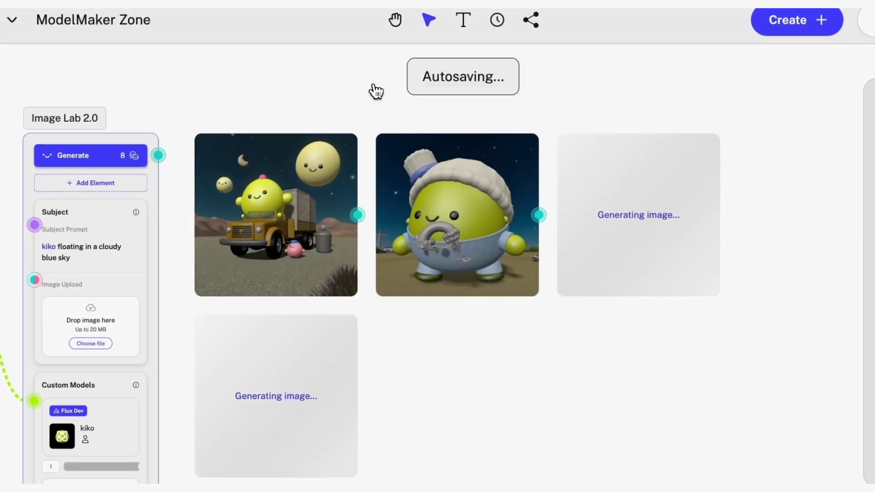
pyautogui.moveTo(247, 110); pyautogui.dragTo(419, 309)
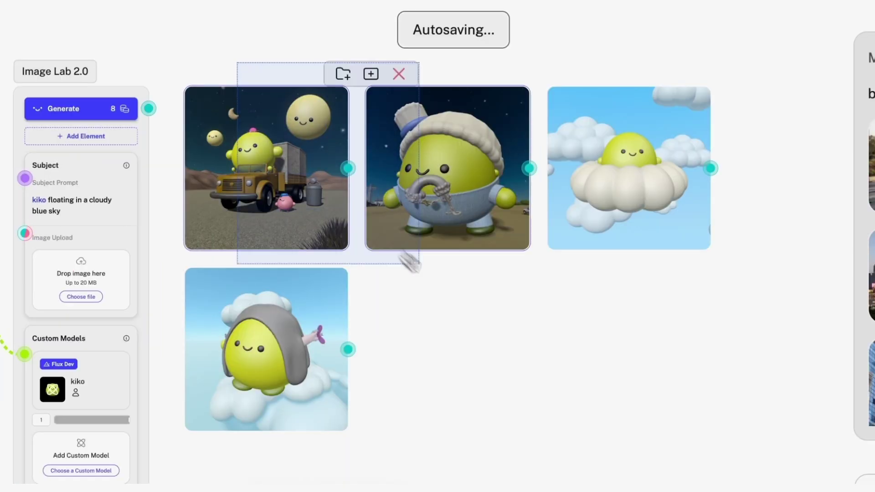
pyautogui.moveTo(412, 262); pyautogui.dragTo(672, 428)
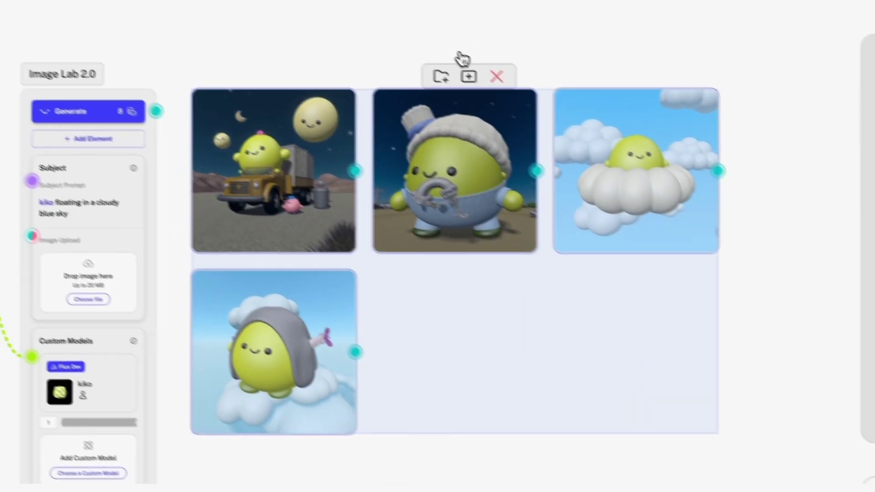
pyautogui.click(390, 51)
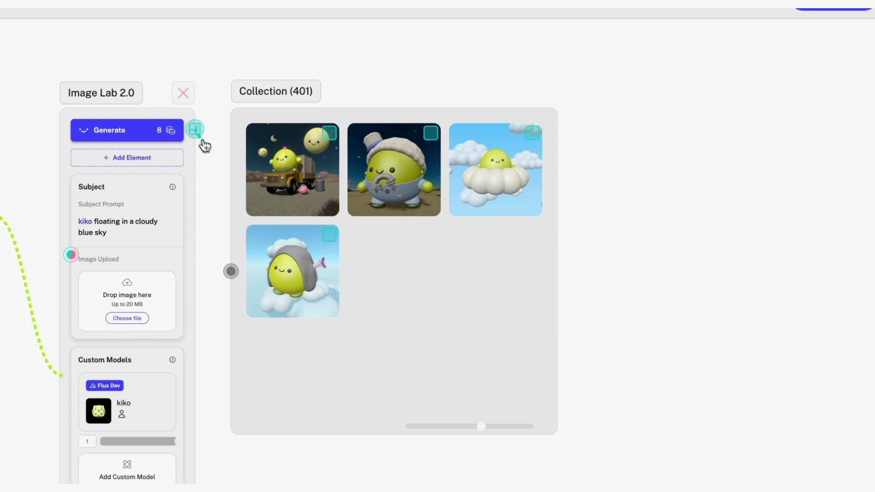
pyautogui.moveTo(226, 223); pyautogui.dragTo(231, 271)
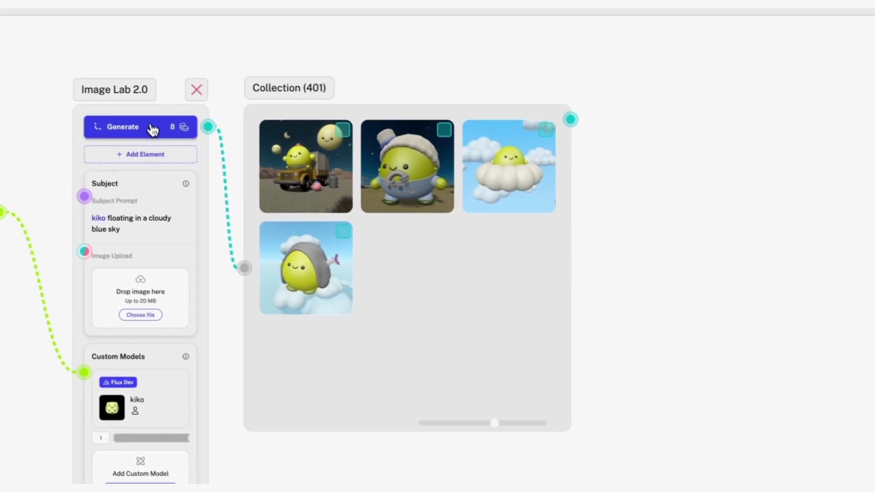
# Generate more images into the collection and rename it 'Kiko image experiments'.
pyautogui.click(69, 81)
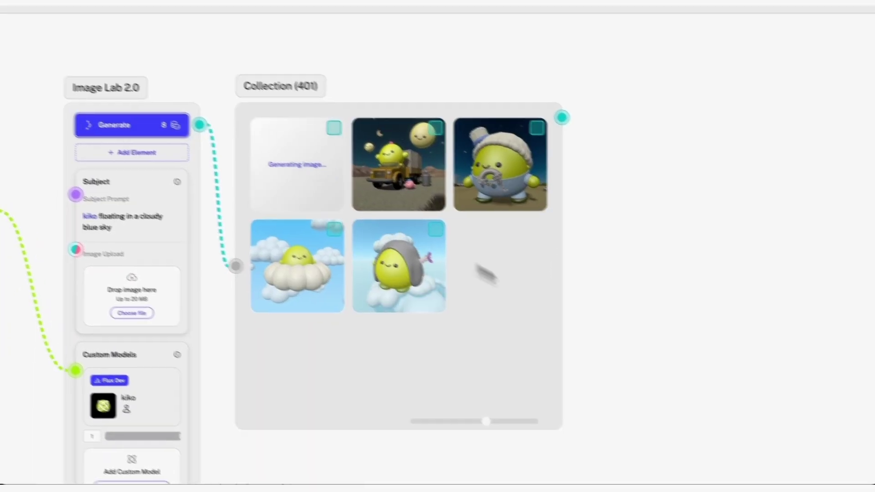
pyautogui.doubleClick(239, 66)
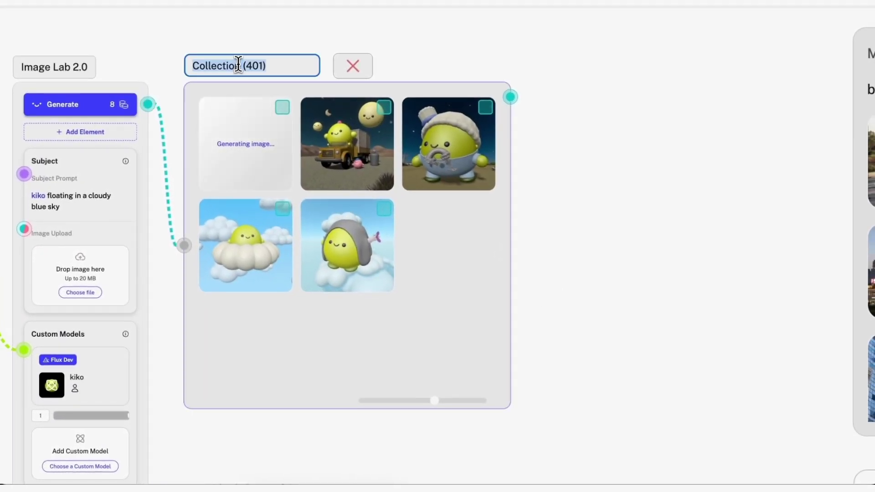
pyautogui.write('Kiko image experim')
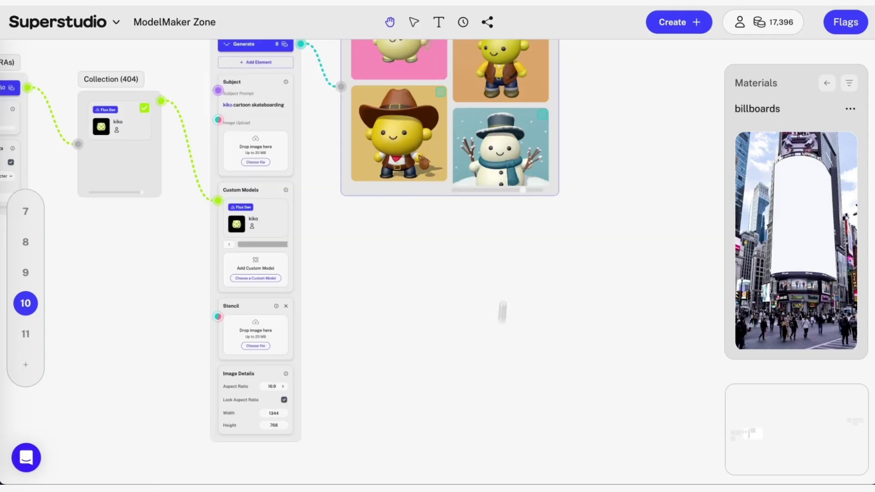
pyautogui.scroll(-5, 502, 313)
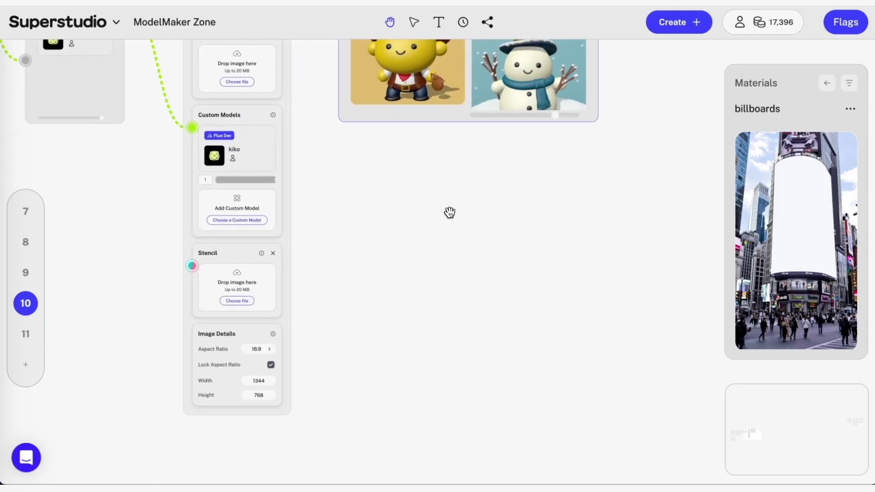
pyautogui.moveTo(449, 213); pyautogui.dragTo(495, 232)
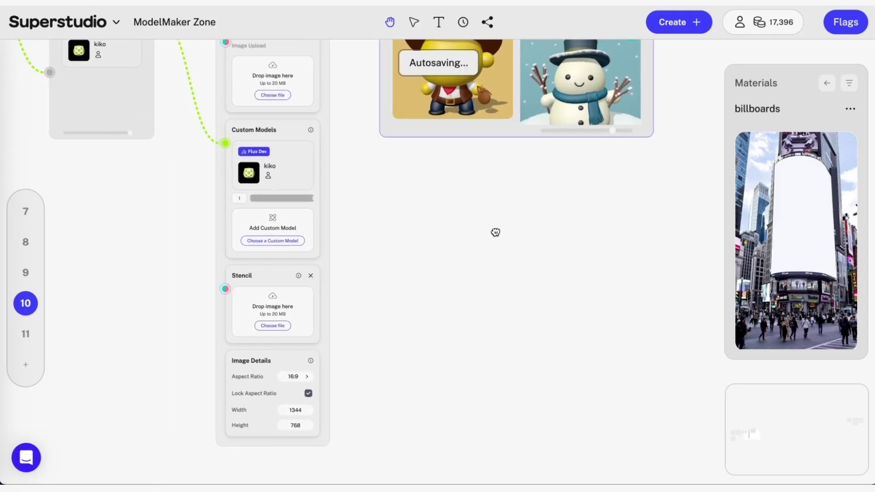
# Add the new-image style model alongside kiko in Image Lab's custom models at 0.5.
pyautogui.click(296, 241)
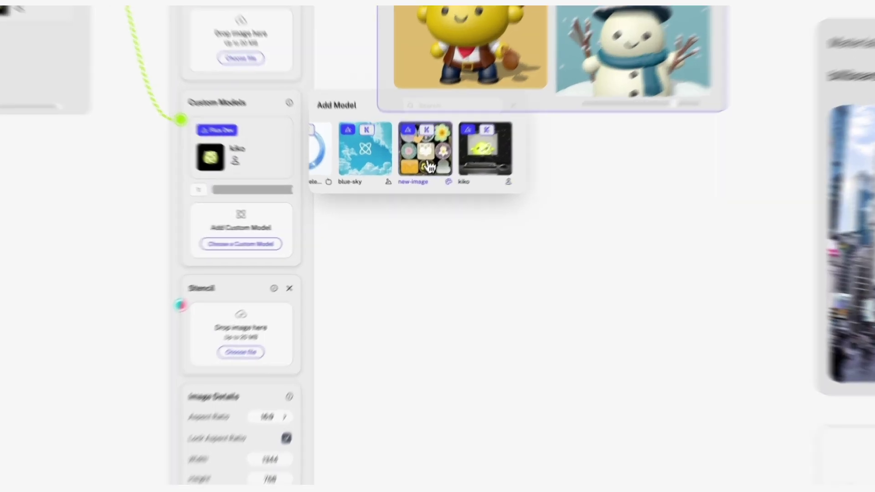
pyautogui.click(418, 178)
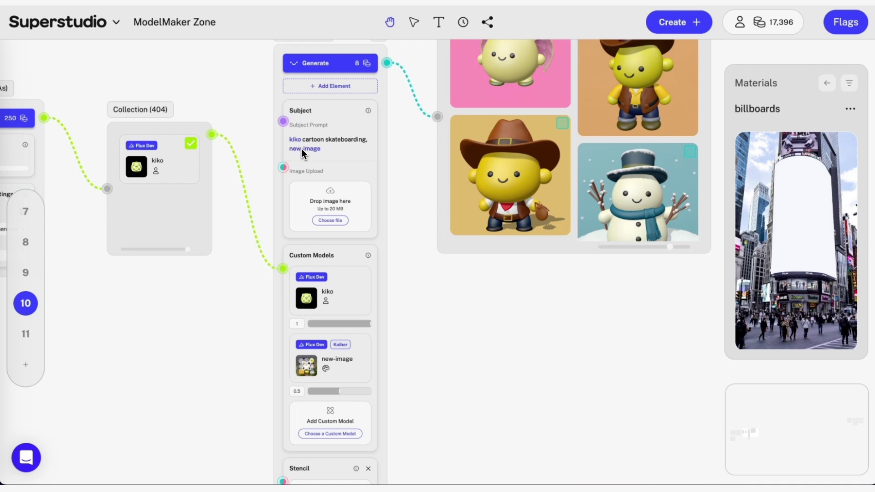
# Replace 'skateboarding' with 'liminal' so the prompt reads 'kiko cartoon in liminal space, new-image style'.
pyautogui.scroll(-1, 460, 371)
pyautogui.scroll(-5, 459, 371)
pyautogui.scroll(5, 480, 261)
pyautogui.moveTo(386, 147); pyautogui.dragTo(341, 145)
pyautogui.press('BackSpace')
pyautogui.write('liminal space')
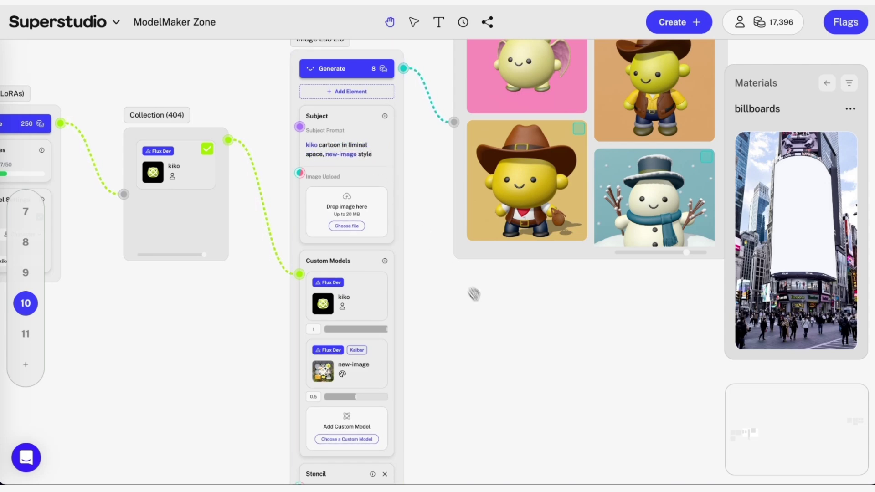
# Bring the colourful liminal-space results in the Kiko image experiments collection into view.
pyautogui.scroll(-3, 476, 255)
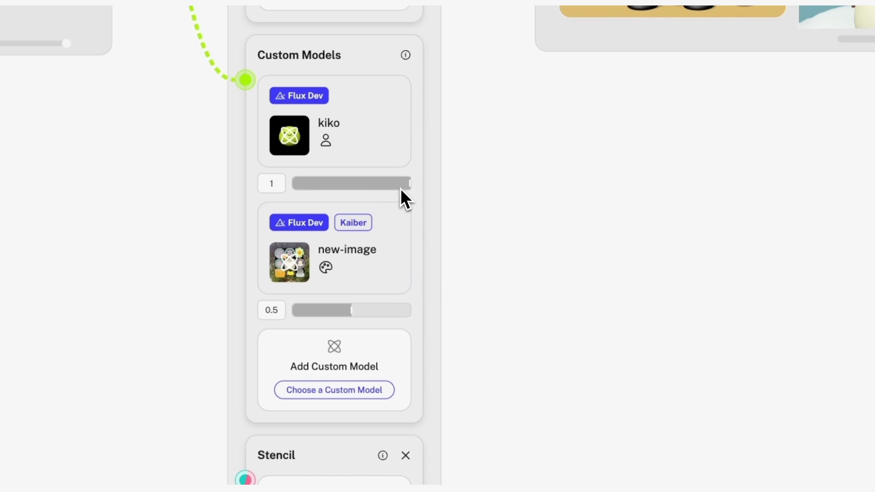
pyautogui.moveTo(386, 262)
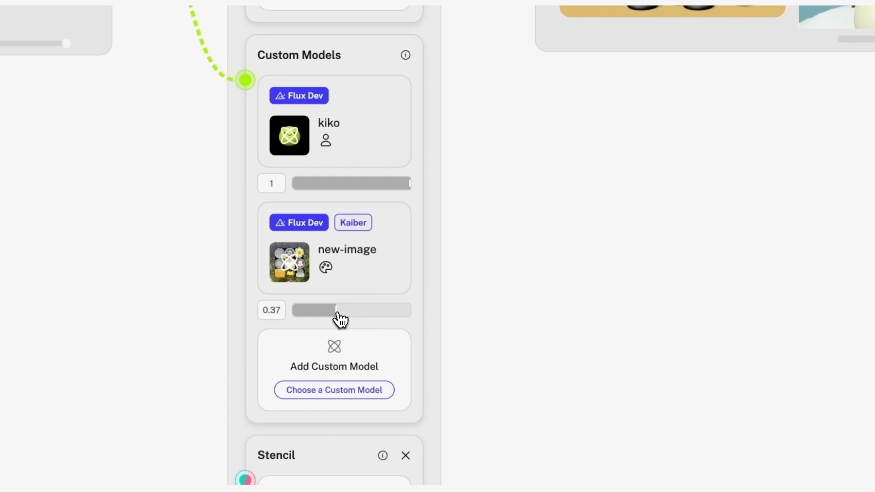
pyautogui.moveTo(522, 182); pyautogui.dragTo(438, 307)
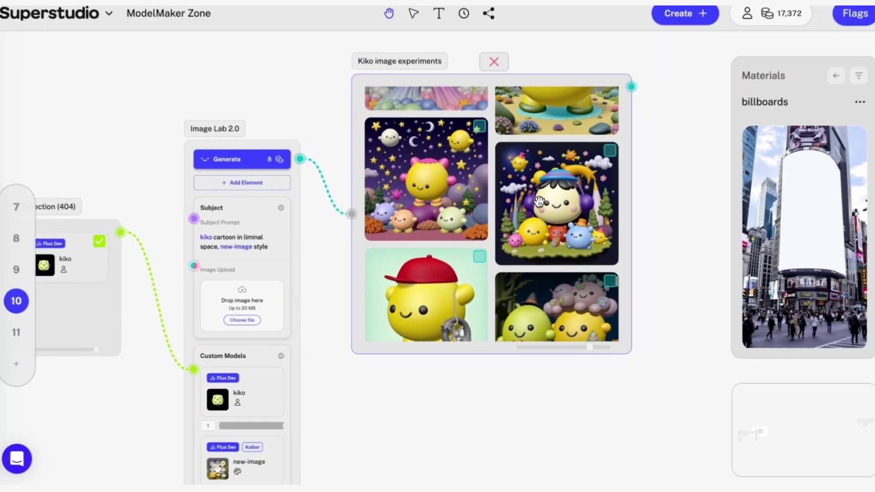
pyautogui.scroll(5, 560, 160)
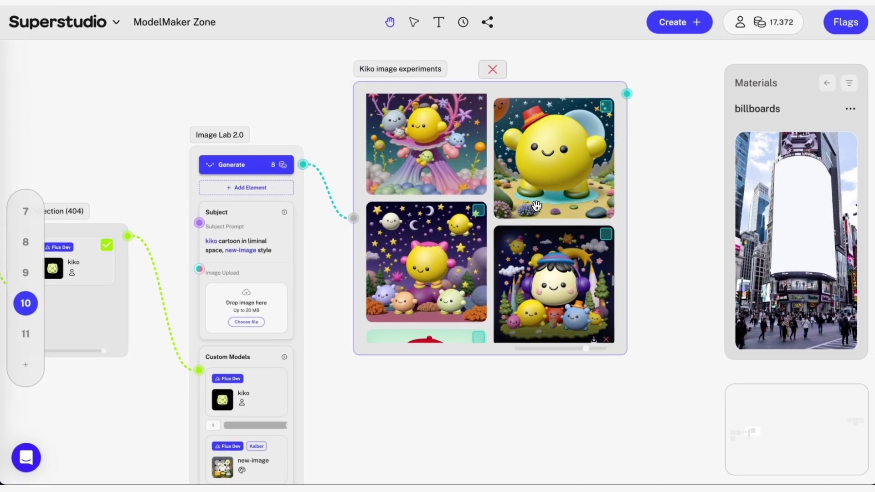
pyautogui.scroll(5, 536, 206)
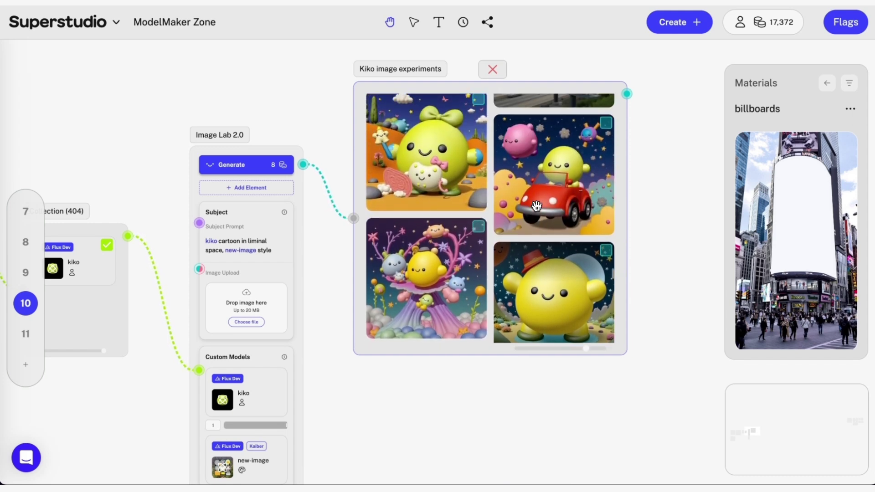
pyautogui.hscroll(-3, 394, 232)
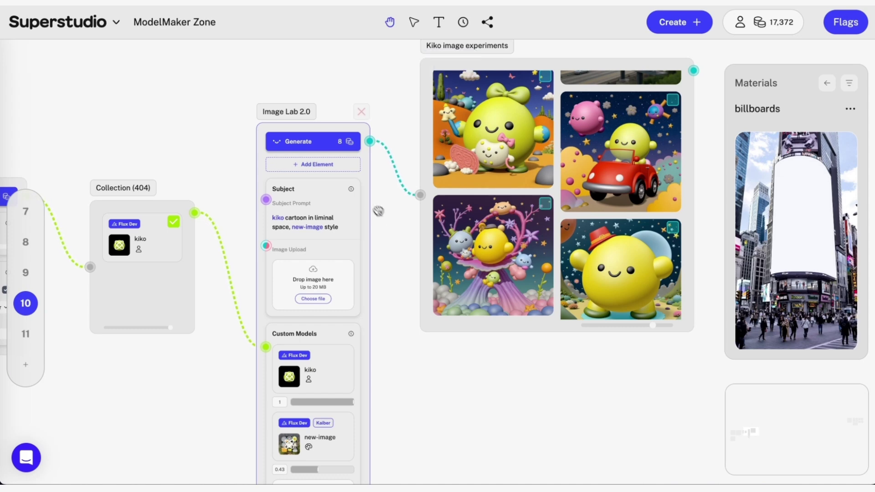
# Add a Stencil element to Image Lab containing the highway billboard photo from Materials.
pyautogui.click(335, 170)
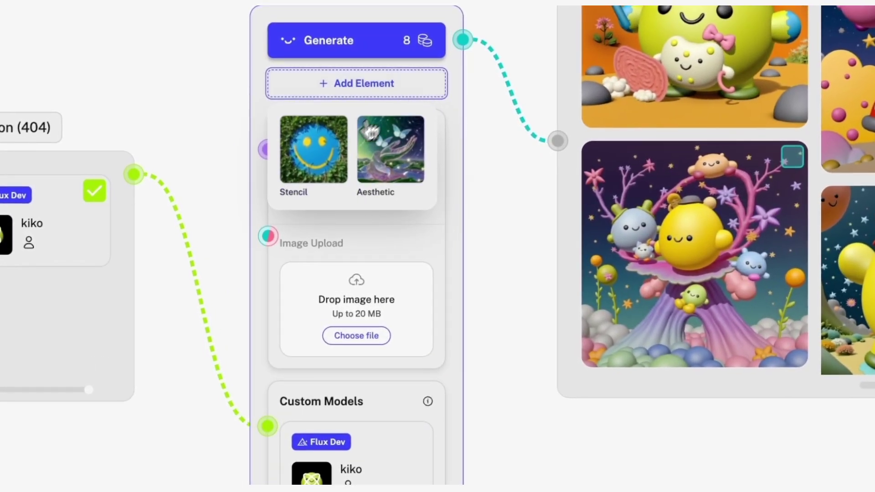
pyautogui.click(321, 167)
pyautogui.scroll(-5, 512, 385)
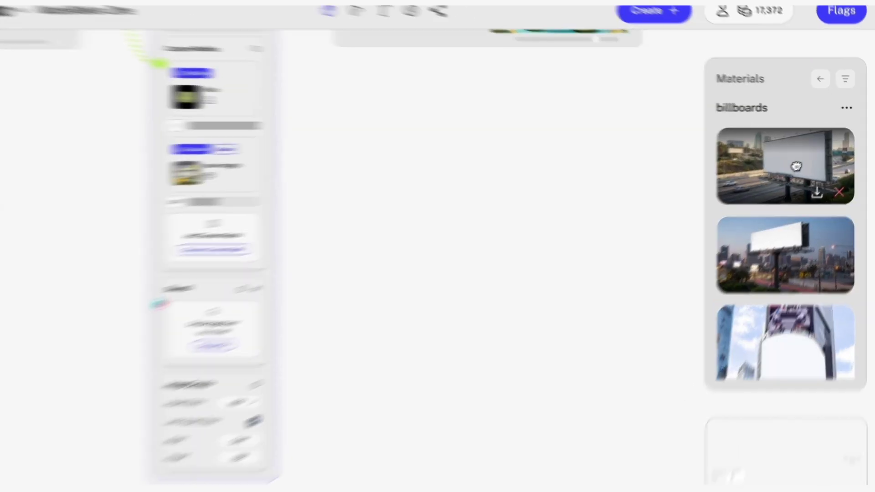
pyautogui.moveTo(781, 166); pyautogui.dragTo(527, 233)
pyautogui.moveTo(300, 292); pyautogui.dragTo(292, 339)
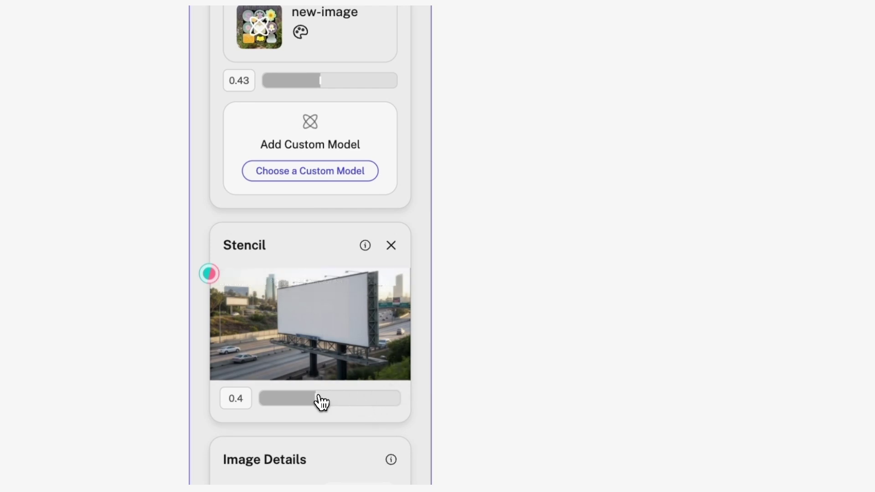
# Remove the new-image custom model and edit the prompt to 'kiko cartoon on a billboard'.
pyautogui.moveTo(382, 56)
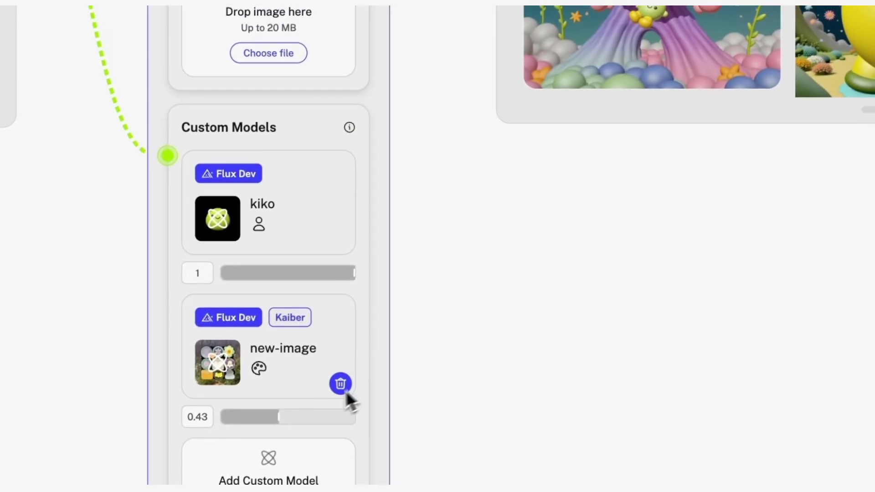
pyautogui.click(340, 386)
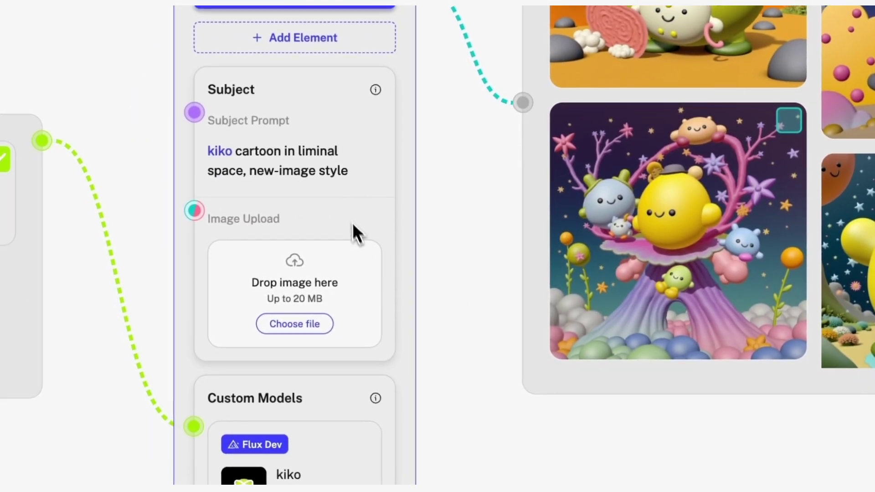
pyautogui.moveTo(340, 230); pyautogui.dragTo(306, 210)
pyautogui.write('o cartoon on a billboard')
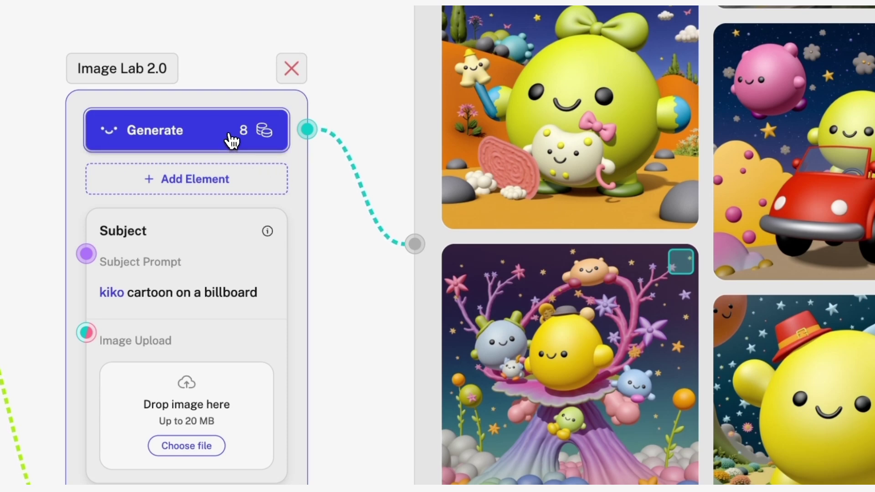
# Generate the Kiko billboard images and pan to the finished highway-billboard results.
pyautogui.click(231, 139)
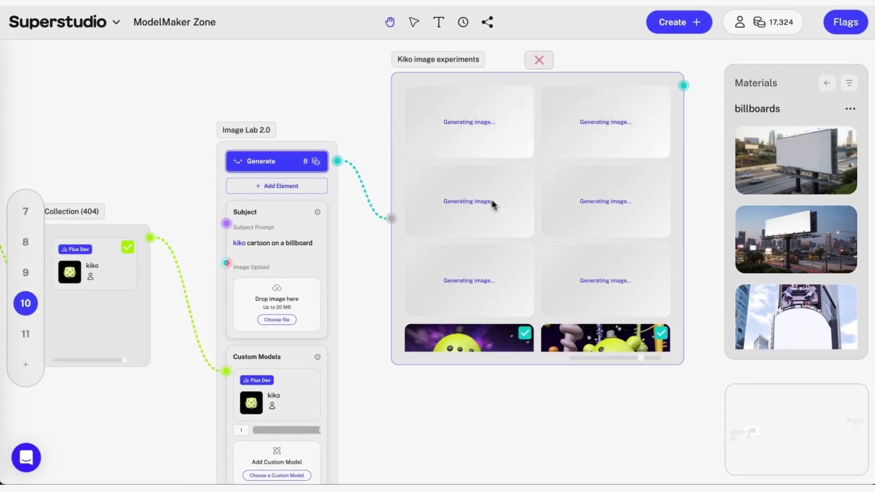
pyautogui.scroll(-7, 365, 271)
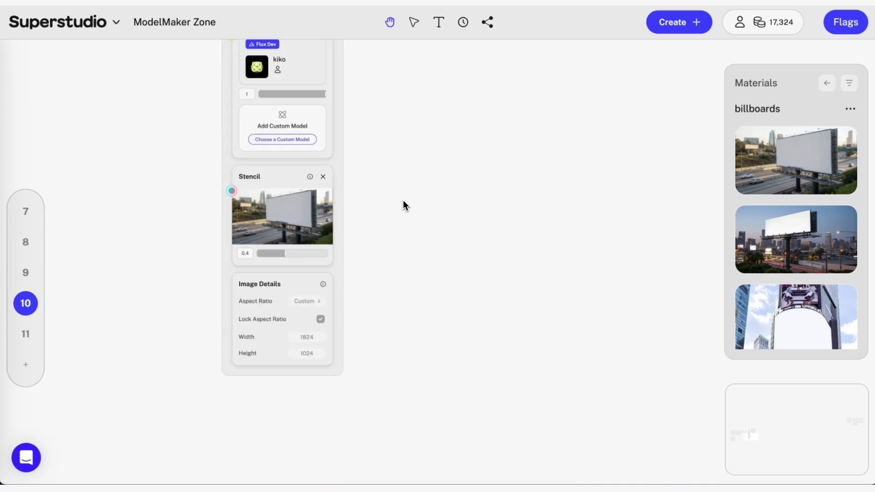
pyautogui.scroll(5, 403, 200)
pyautogui.moveTo(460, 371); pyautogui.dragTo(439, 465)
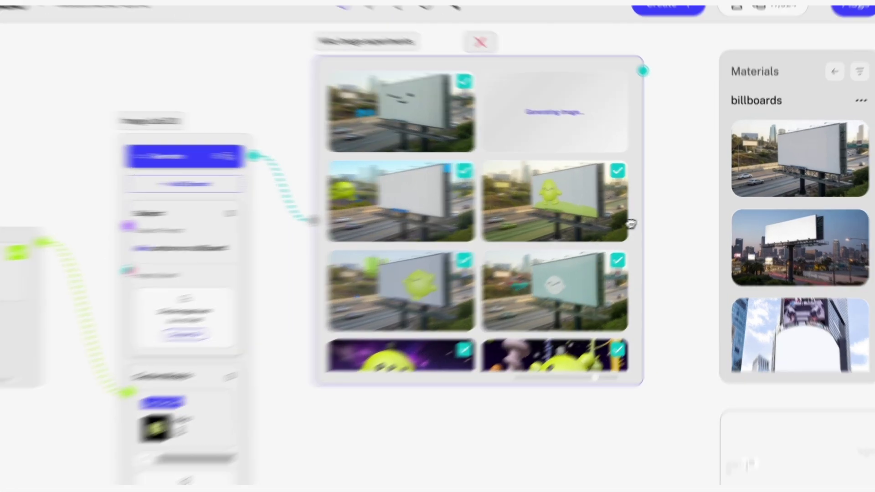
pyautogui.moveTo(630, 202)
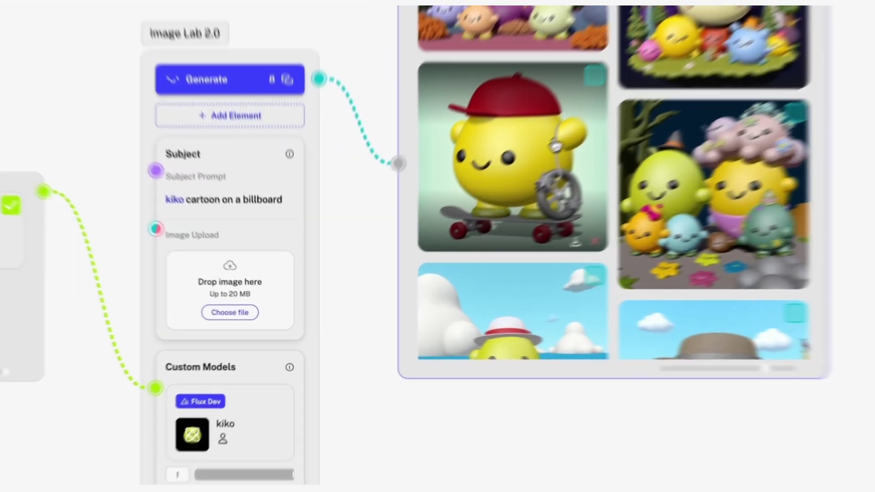
# Use the skateboard Kiko as upload reference at 0.4 strength and swap in the tall city billboard stencil.
pyautogui.moveTo(563, 153); pyautogui.dragTo(234, 260)
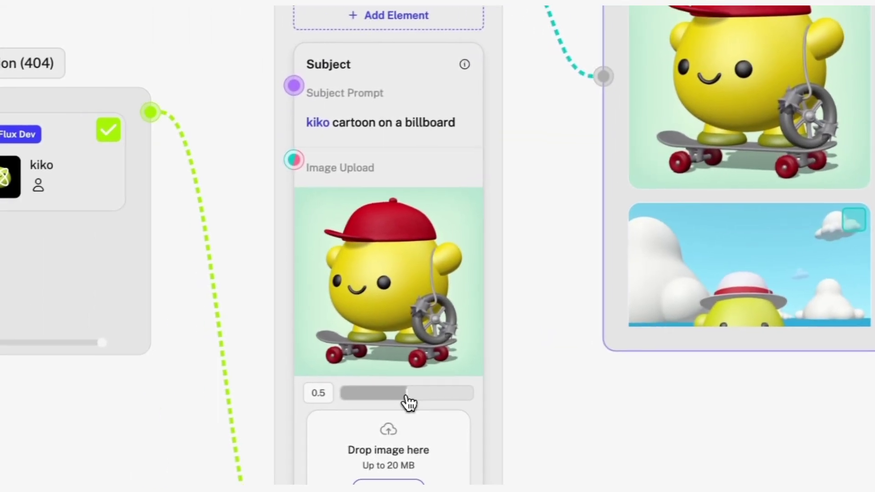
pyautogui.moveTo(231, 436); pyautogui.dragTo(218, 436)
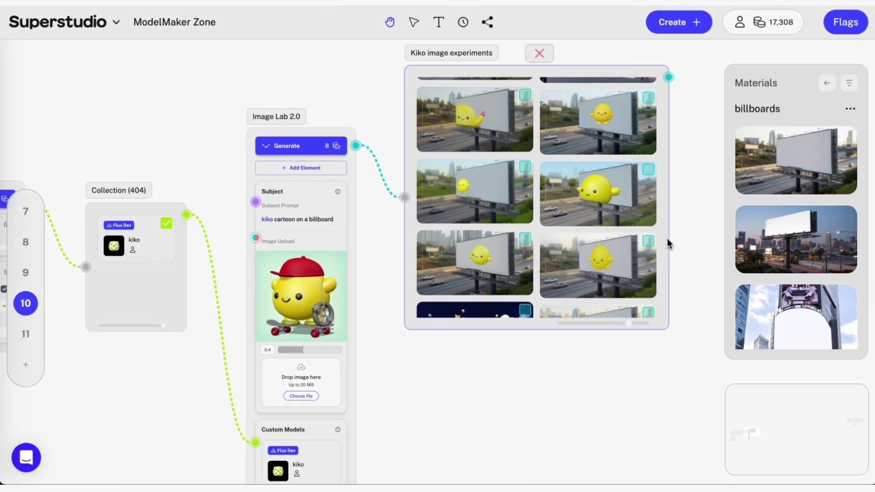
pyautogui.scroll(-5, 666, 236)
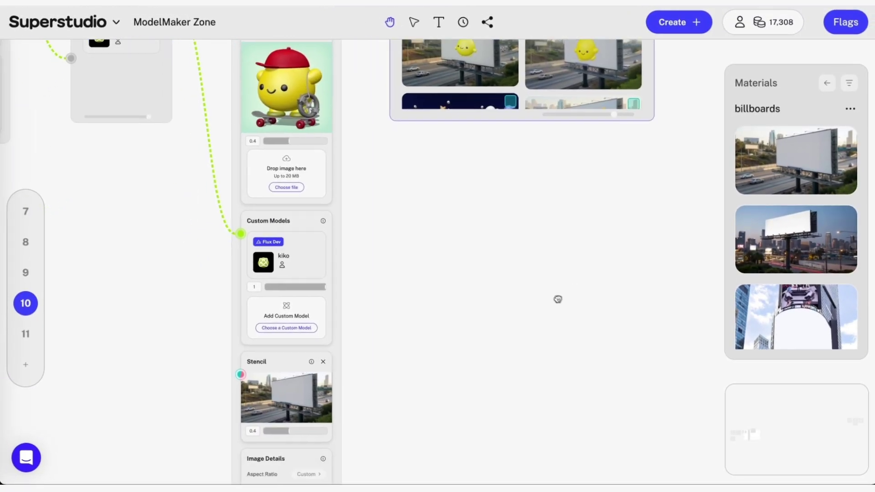
pyautogui.scroll(-3, 785, 255)
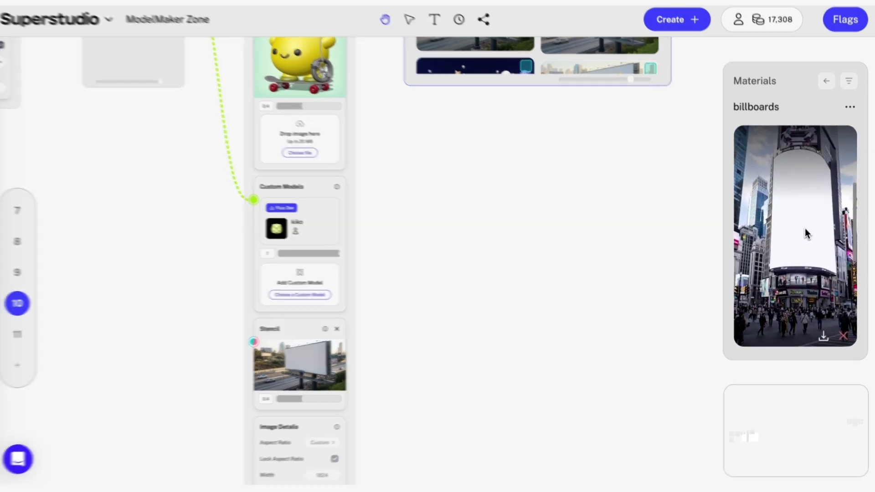
pyautogui.moveTo(805, 229); pyautogui.dragTo(346, 365)
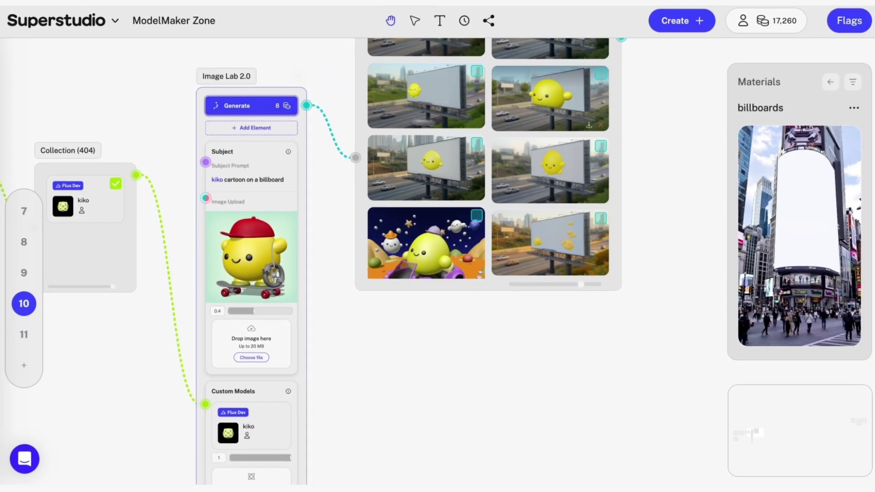
pyautogui.scroll(3, 640, 137)
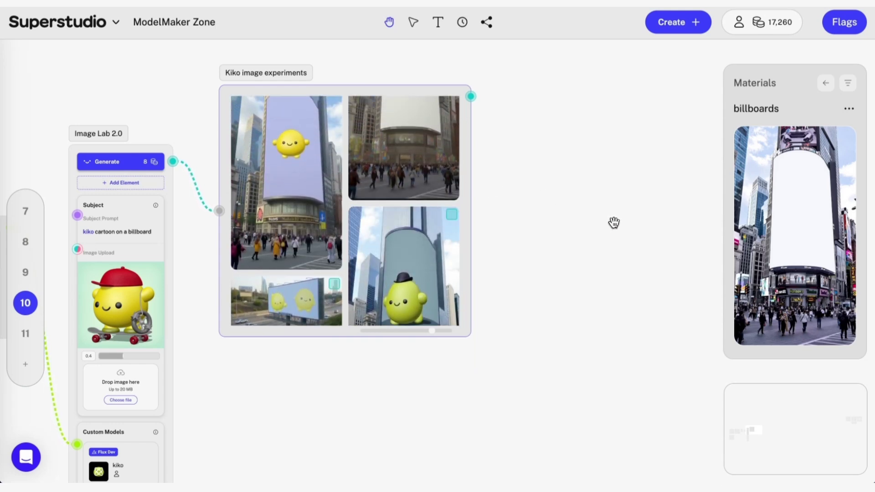
# Add the Runway Video flow, placing Runway, Kling Pro, Minimax and Luma video nodes beside the image nodes.
pyautogui.moveTo(624, 233); pyautogui.dragTo(531, 217)
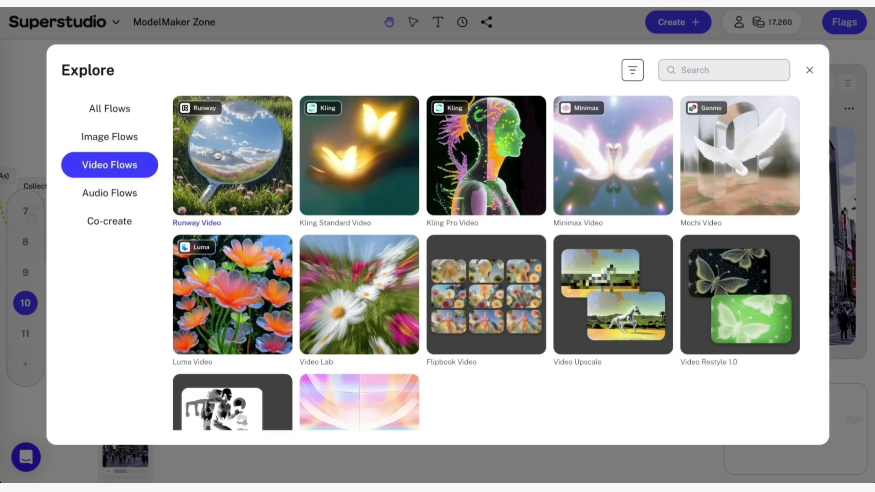
pyautogui.click(200, 183)
pyautogui.click(717, 208)
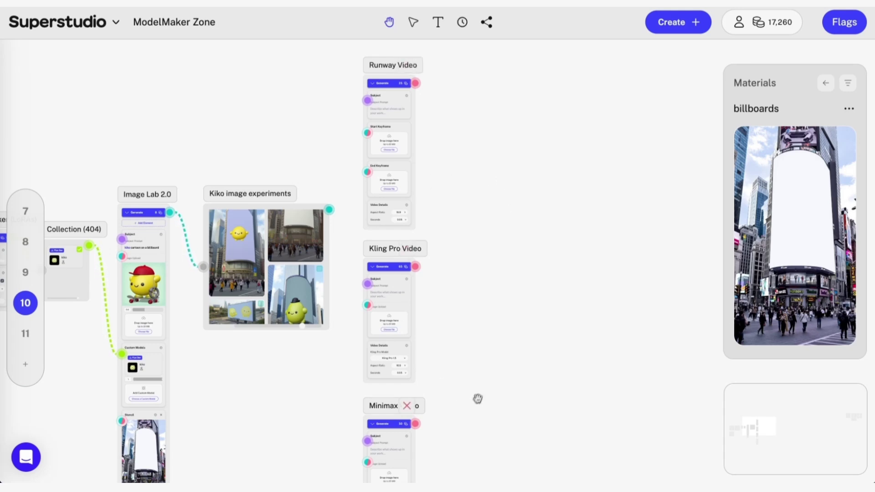
pyautogui.scroll(-10, 523, 321)
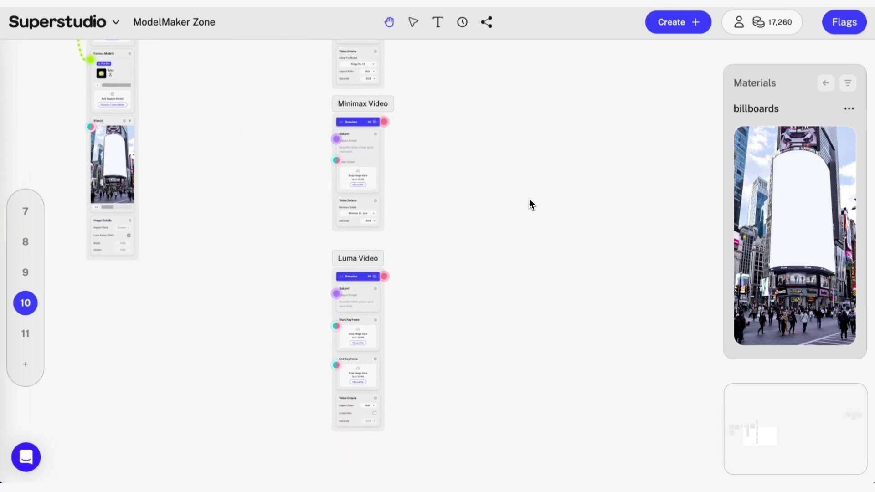
pyautogui.moveTo(536, 103); pyautogui.dragTo(529, 371)
pyautogui.scroll(3, 394, 290)
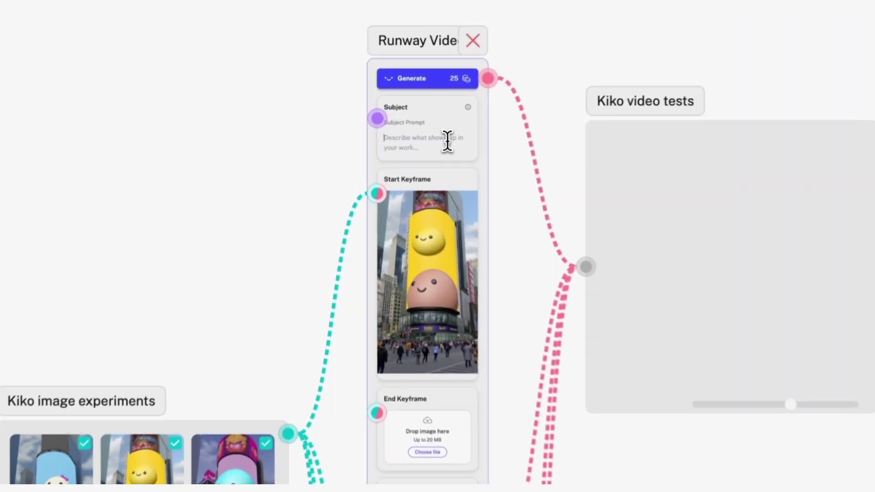
# Set the Runway subject to 'cartoon blobs floating in a digital billboard' and generate Runway and Kling Pro videos of the blue Kiko.
pyautogui.click(407, 130)
pyautogui.write('cartoon blobs floating in a digital billboard ad')
pyautogui.hotkey('ctrl', 'a')
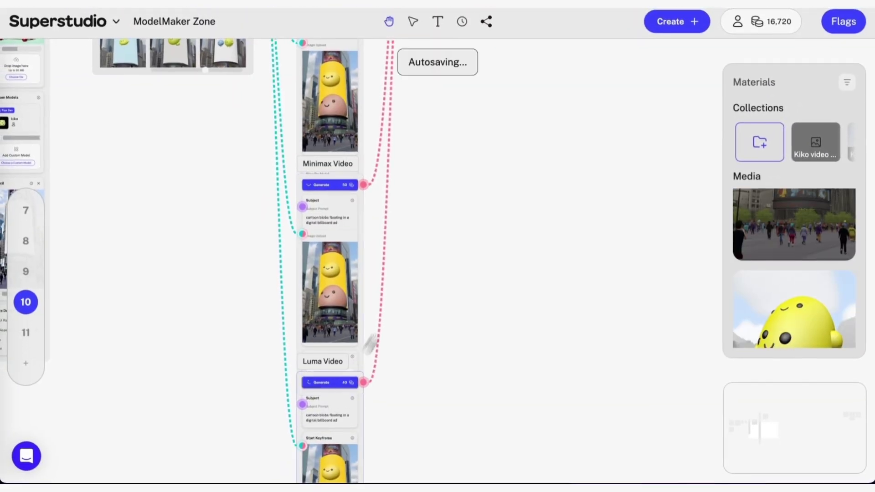
pyautogui.scroll(7, 385, 316)
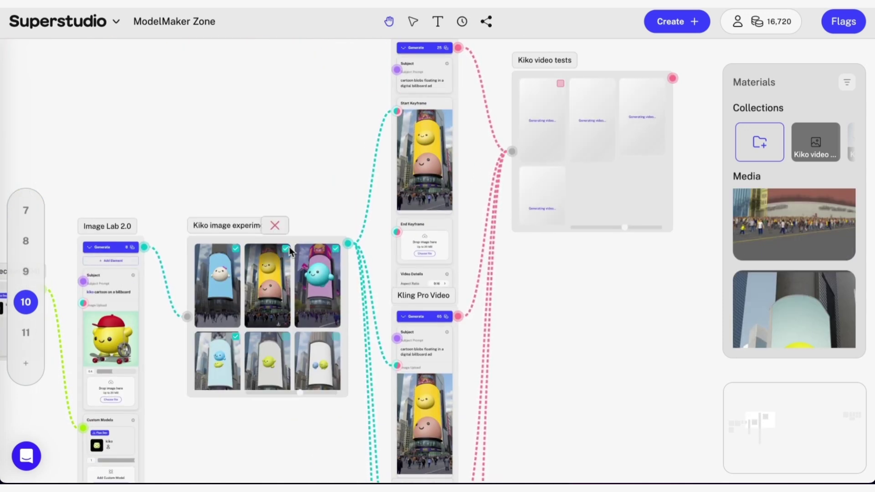
pyautogui.click(236, 249)
pyautogui.click(429, 49)
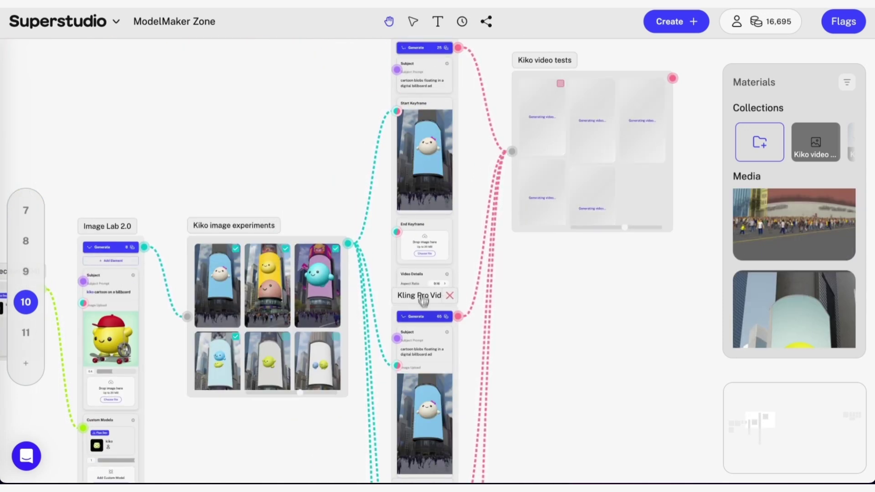
pyautogui.click(425, 317)
# Switch the keyframe to the teal Kiko image and generate two Runway videos from it.
pyautogui.click(336, 251)
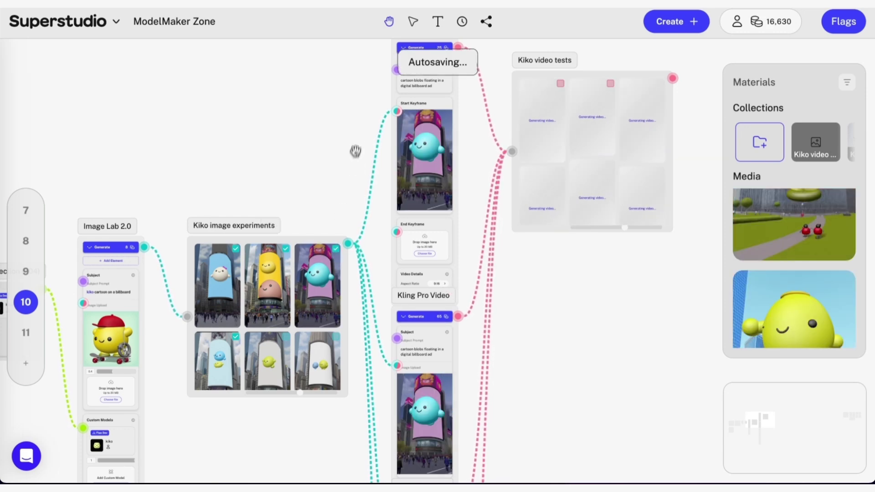
pyautogui.moveTo(352, 132); pyautogui.dragTo(313, 146)
pyautogui.click(388, 82)
pyautogui.scroll(-8, 418, 280)
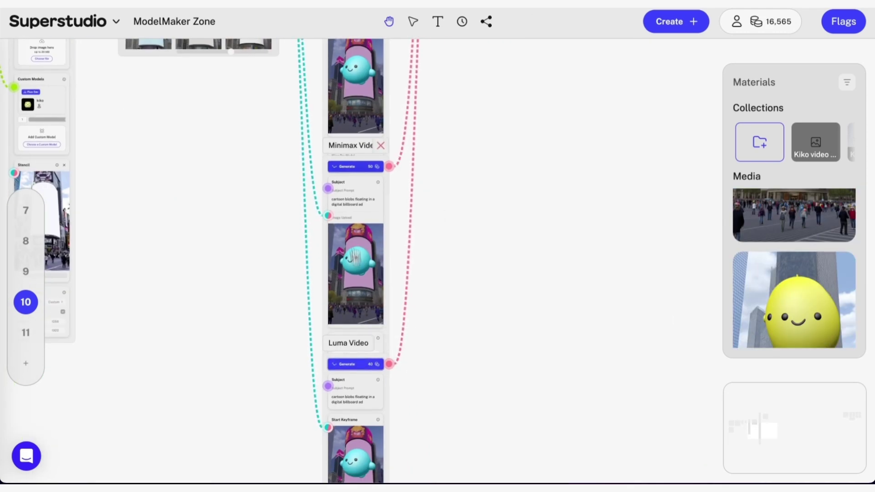
pyautogui.scroll(5, 277, 234)
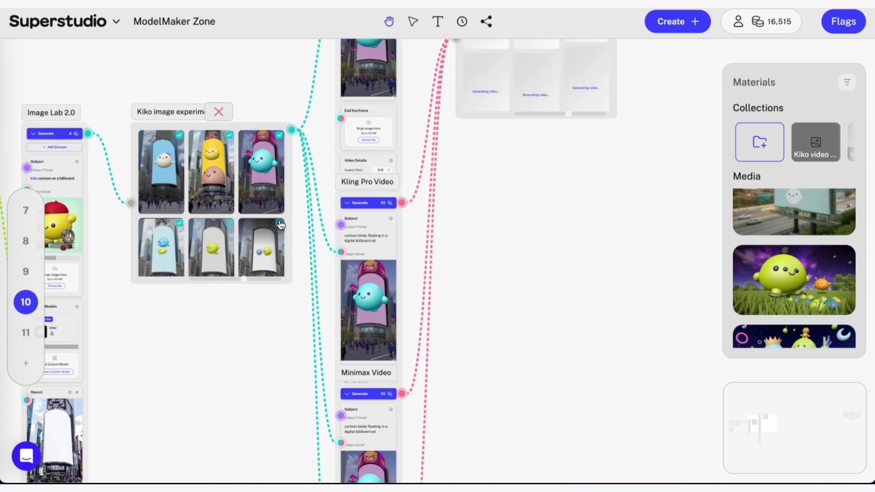
pyautogui.scroll(3, 552, 289)
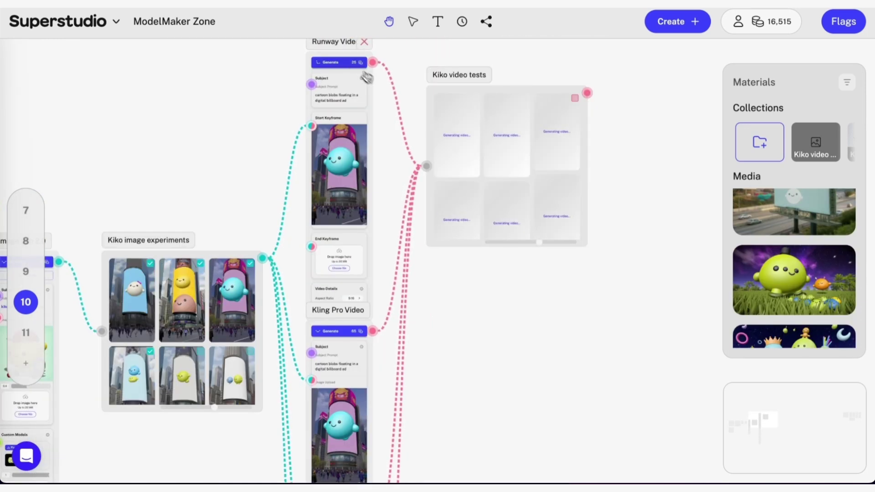
pyautogui.click(348, 61)
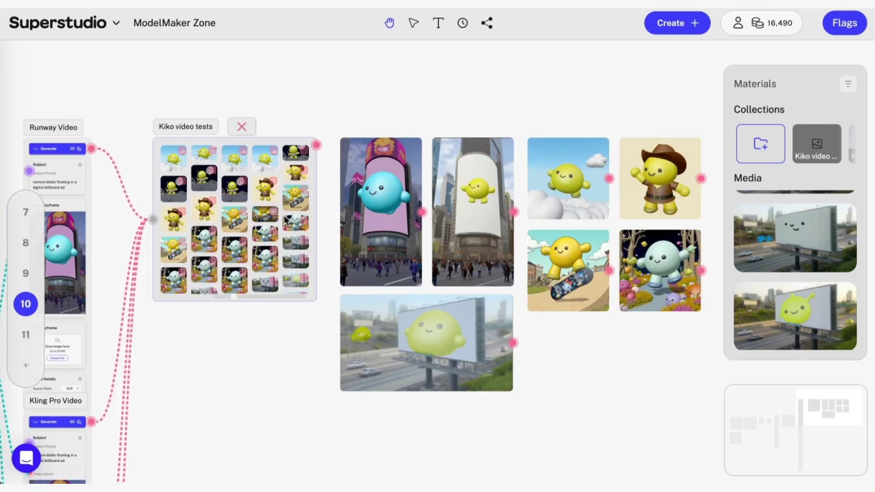
pyautogui.scroll(-10, 282, 223)
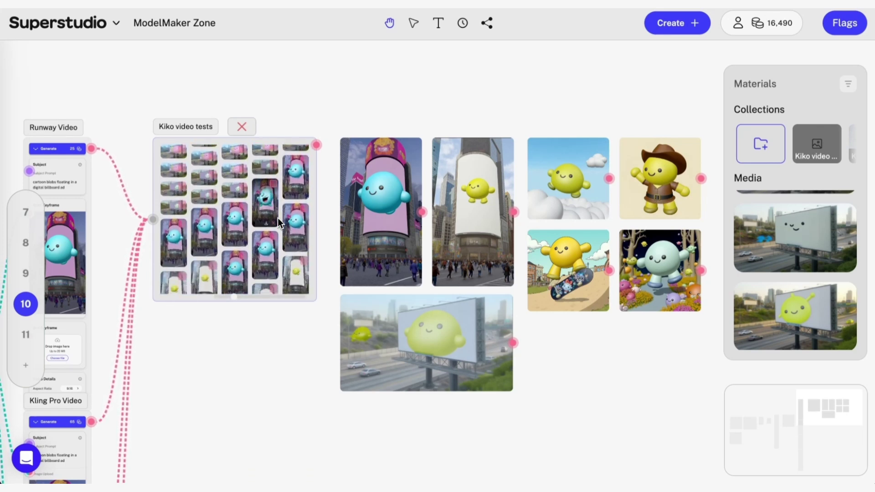
pyautogui.scroll(-5, 279, 224)
pyautogui.moveTo(593, 383); pyautogui.dragTo(462, 366)
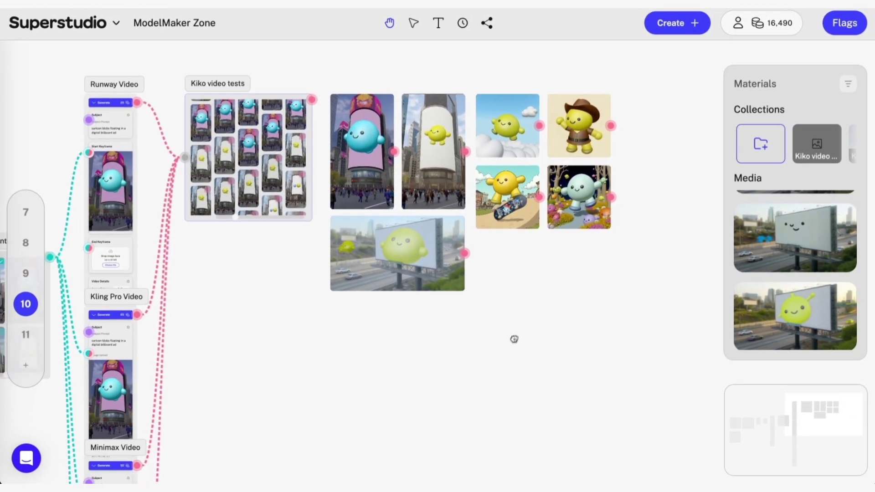
pyautogui.hscroll(-10, 376, 256)
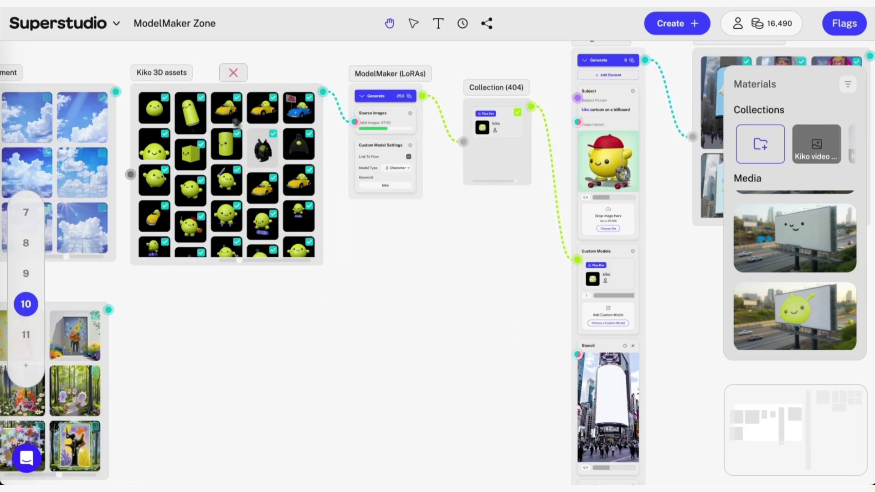
pyautogui.hscroll(3, 333, 211)
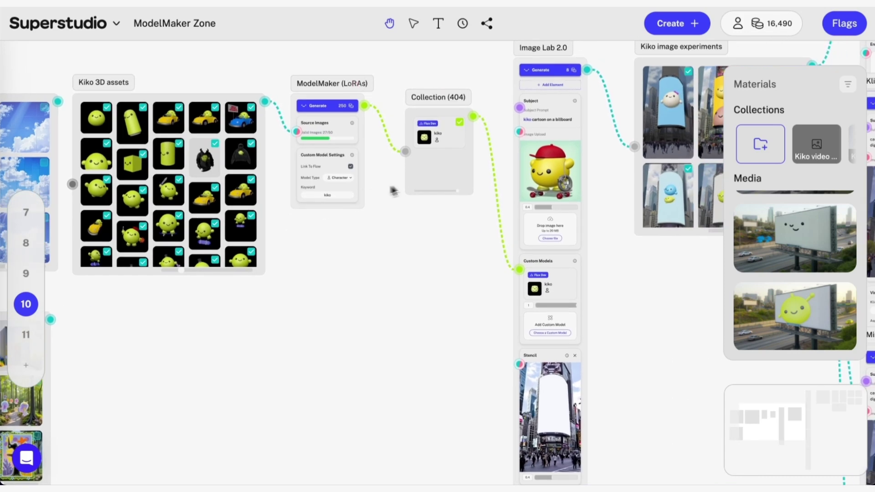
pyautogui.hscroll(5, 416, 191)
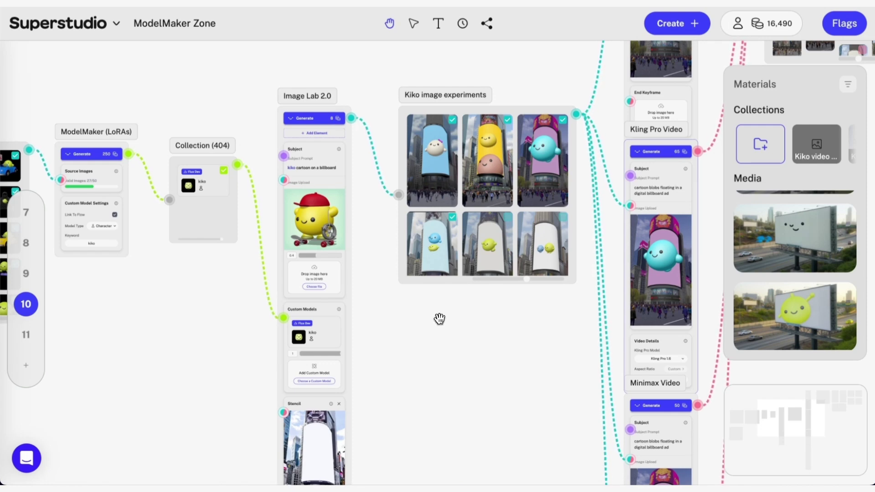
pyautogui.hscroll(10, 470, 322)
pyautogui.scroll(5, 470, 322)
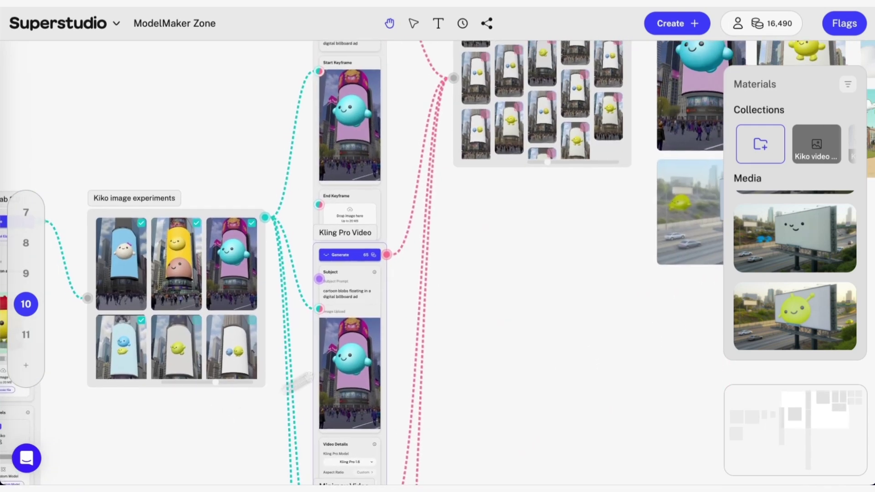
pyautogui.scroll(-5, 501, 321)
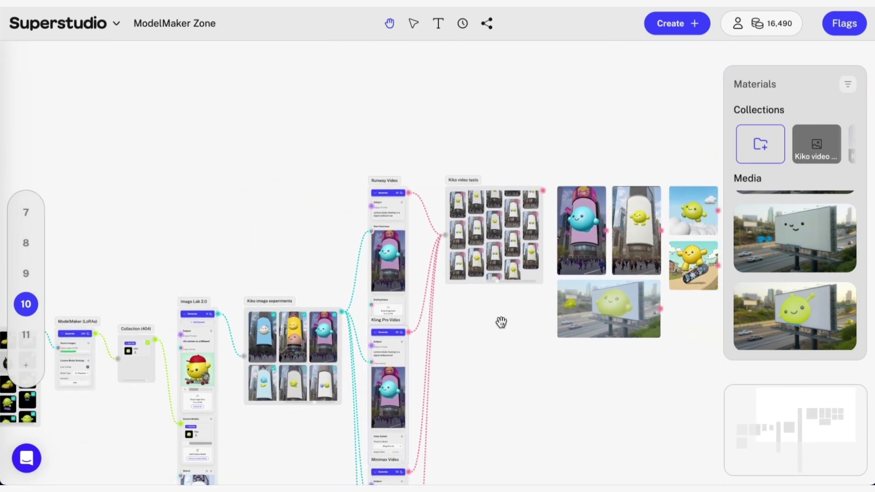
pyautogui.scroll(-3, 531, 182)
pyautogui.scroll(-3, 521, 221)
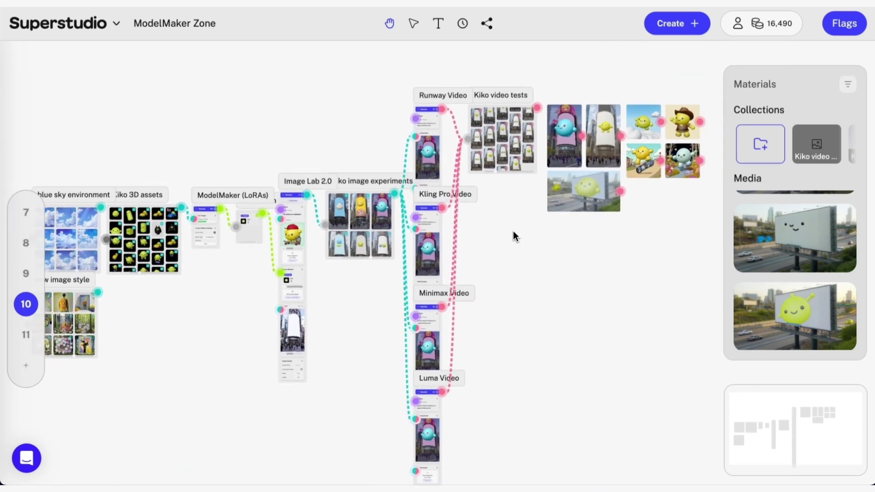